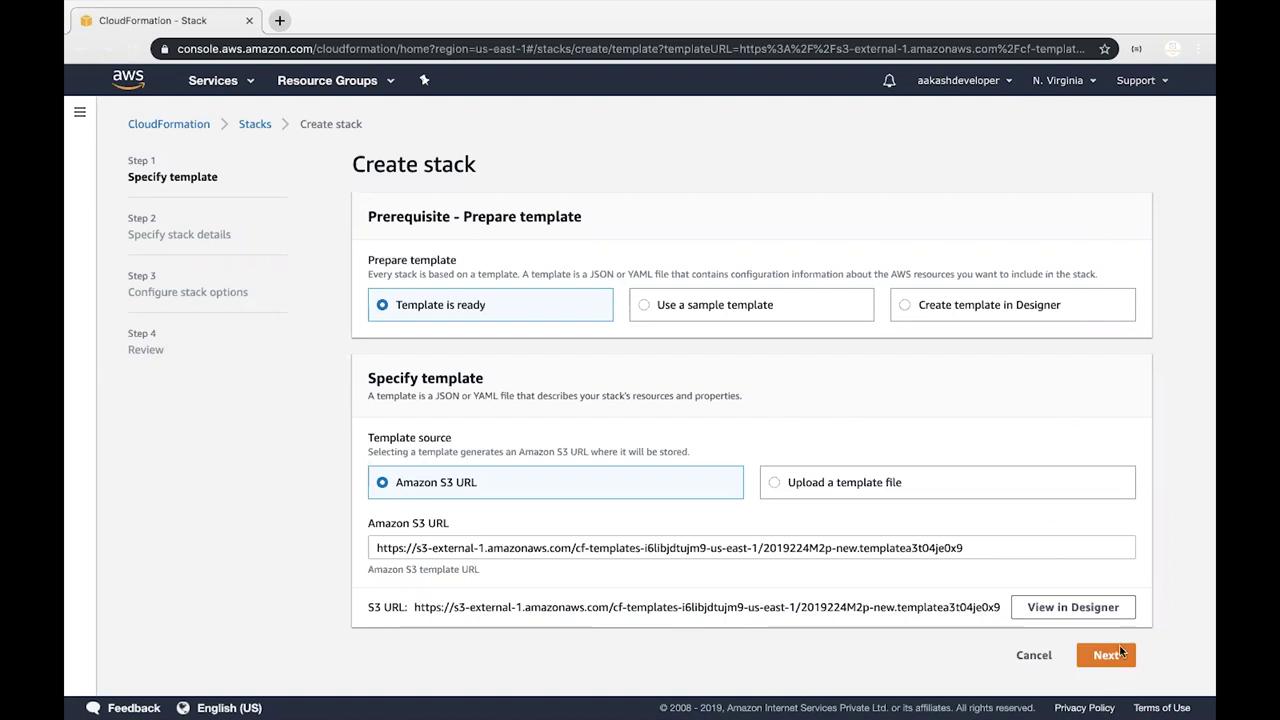
Step: Accept the Amazon S3 template, name the stack s3edurekacf and continue to the stack options
{"action": "left_click", "coordinate": [1106, 656]}
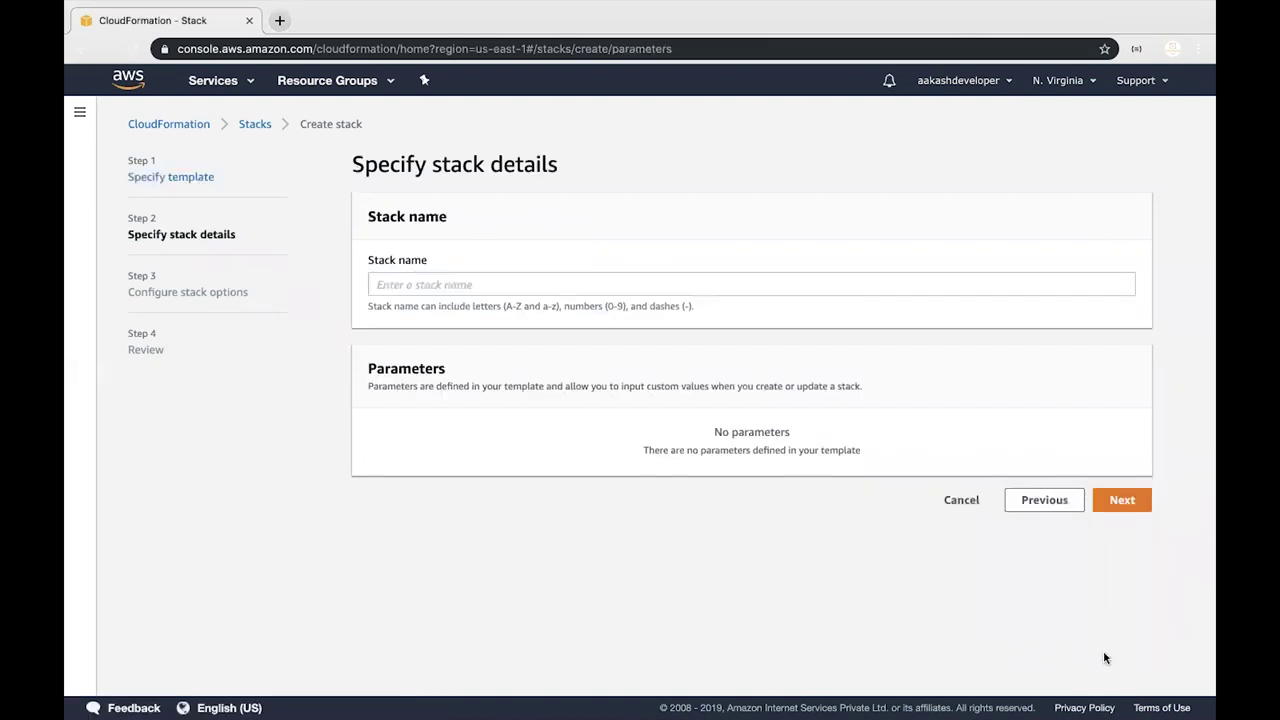
{"action": "left_click", "coordinate": [617, 287]}
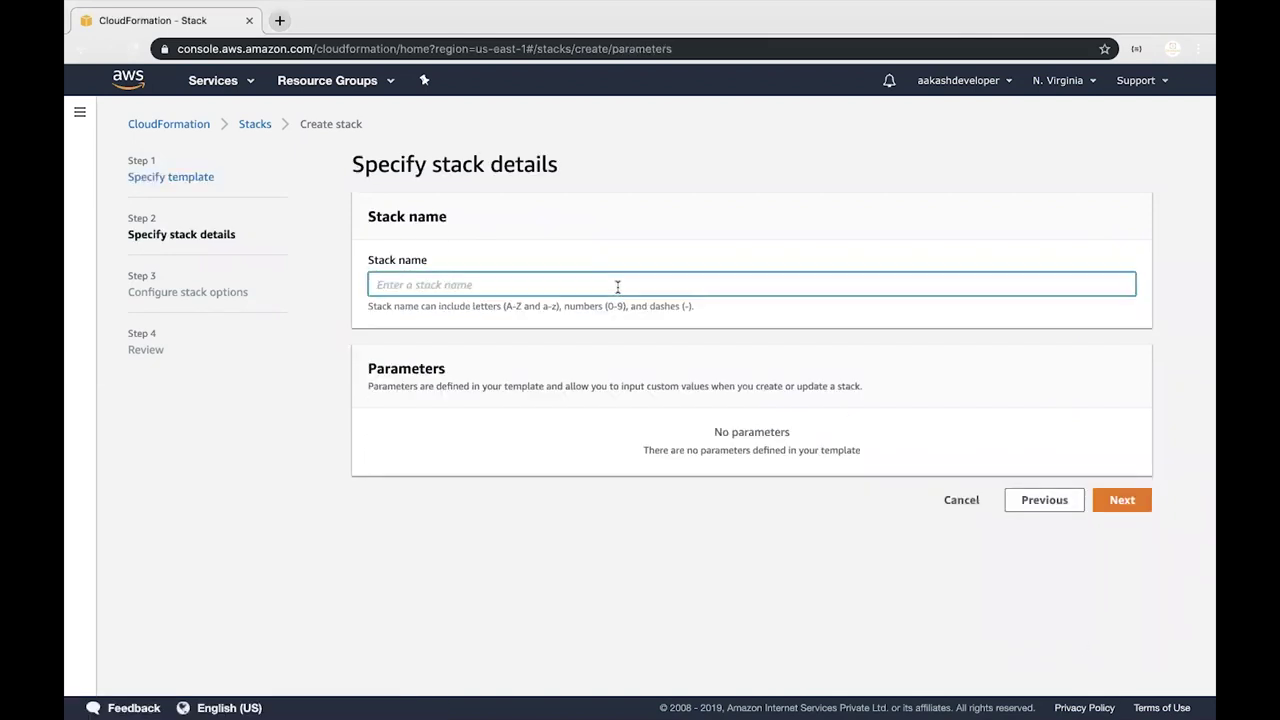
{"action": "type", "text": "s3edi"}
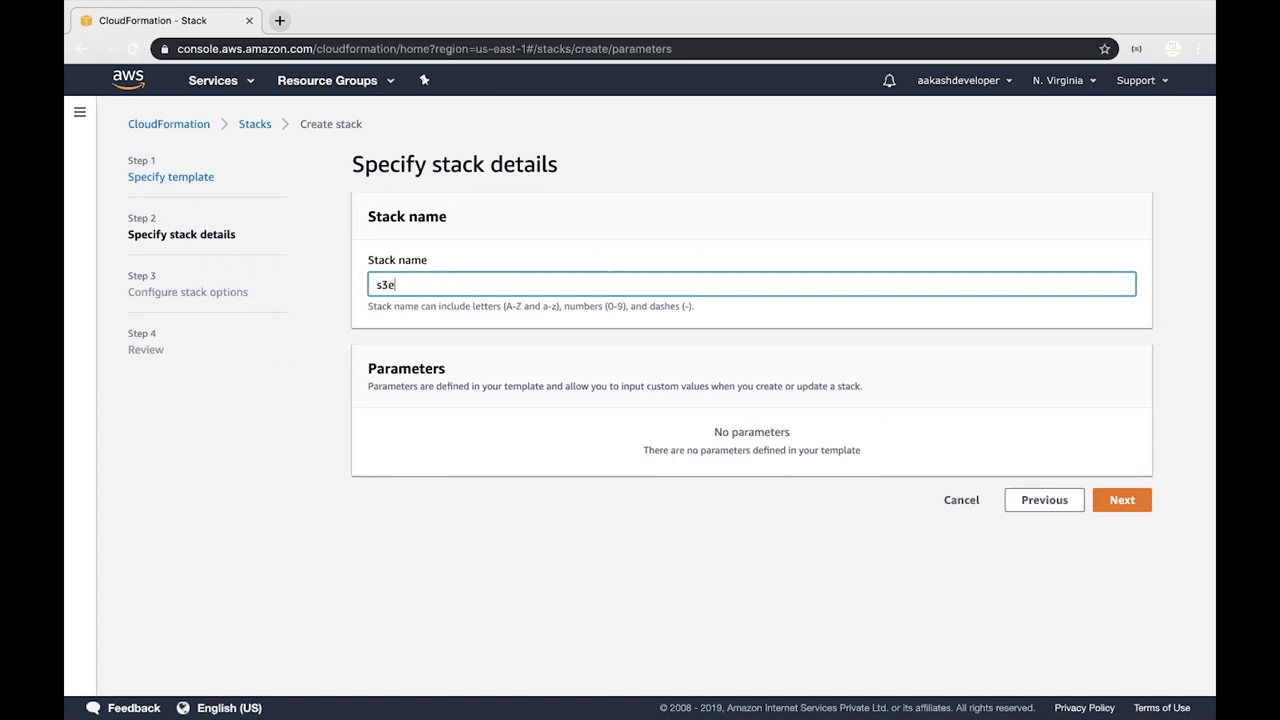
{"action": "key", "text": "BackSpace"}
{"action": "type", "text": "urekacf"}
{"action": "left_click", "coordinate": [1113, 500]}
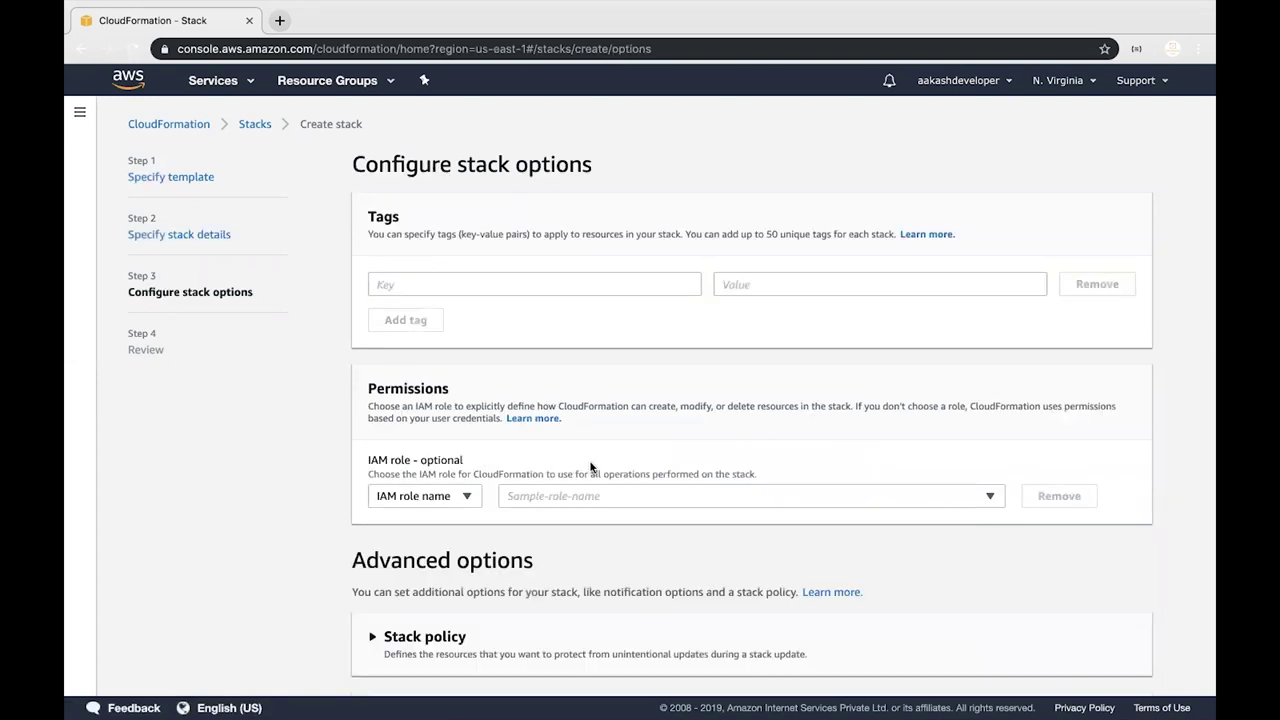
Step: Keep the default stack options, create the stack from the review page and refresh its events list
{"action": "scroll", "coordinate": [590, 467], "scroll_direction": "down", "scroll_amount": 5}
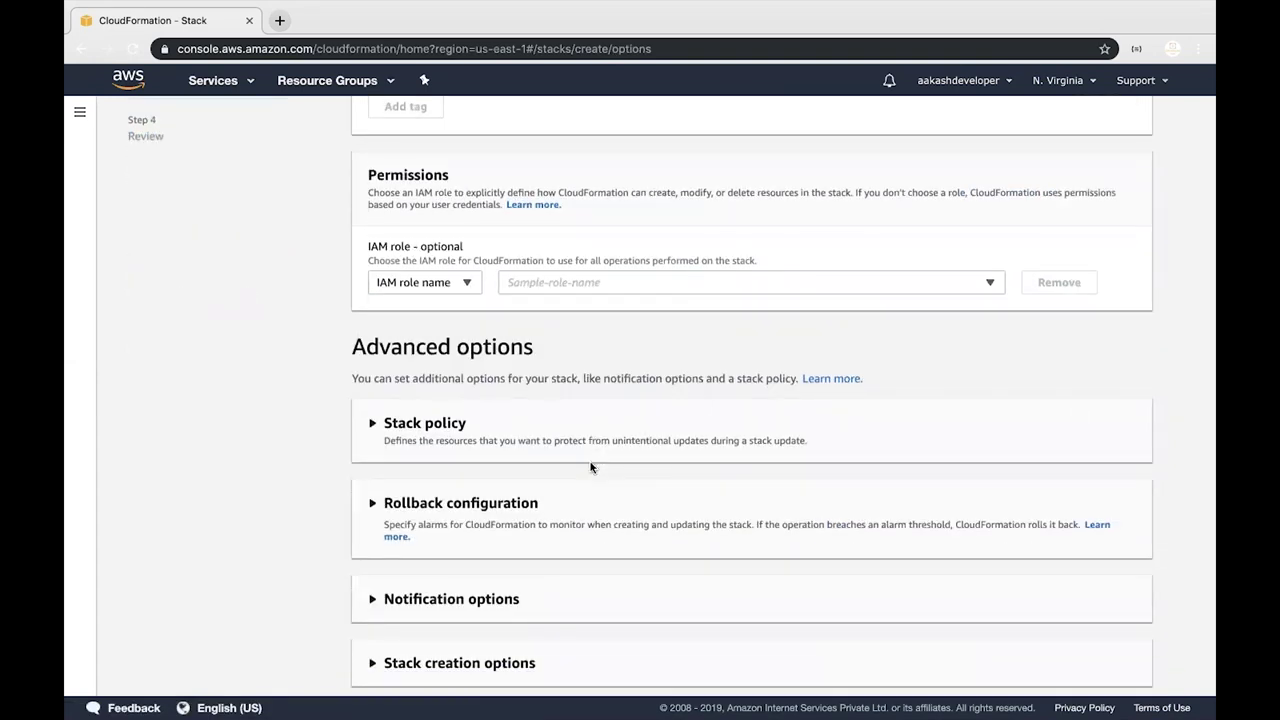
{"action": "scroll", "coordinate": [590, 467], "scroll_direction": "down", "scroll_amount": 1}
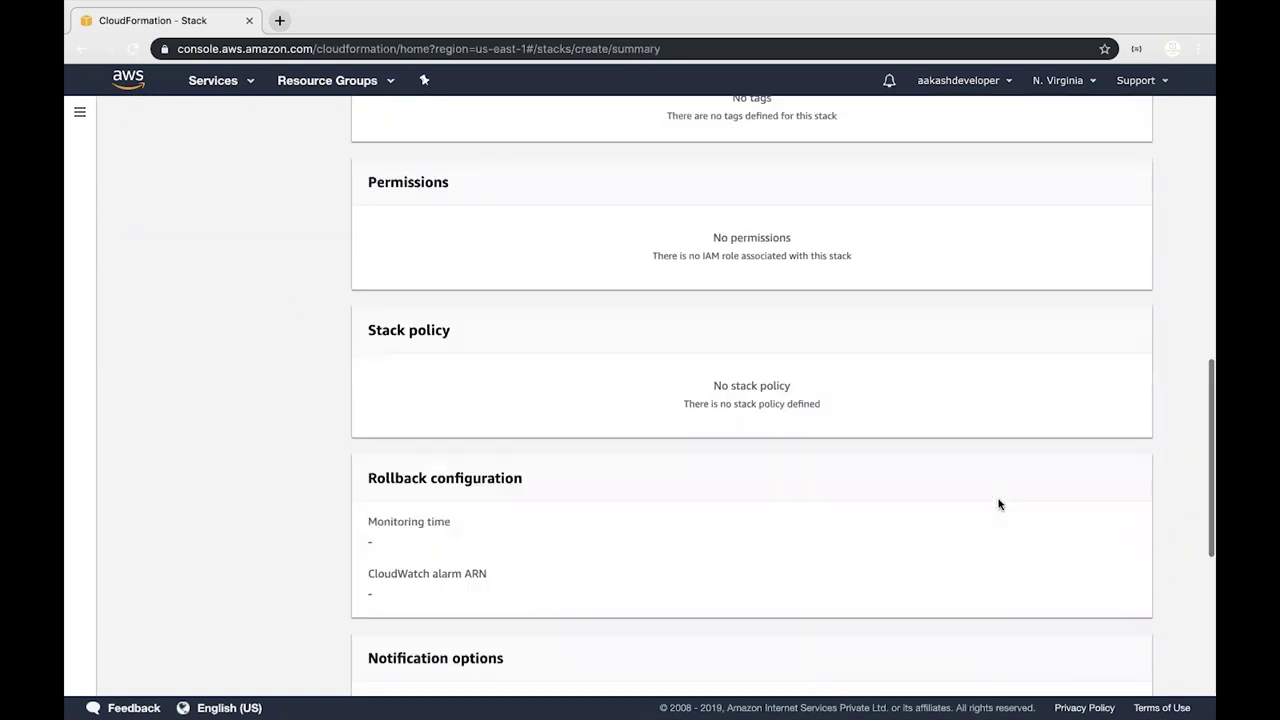
{"action": "scroll", "coordinate": [1083, 674], "scroll_direction": "down", "scroll_amount": 9}
{"action": "left_click", "coordinate": [1083, 674]}
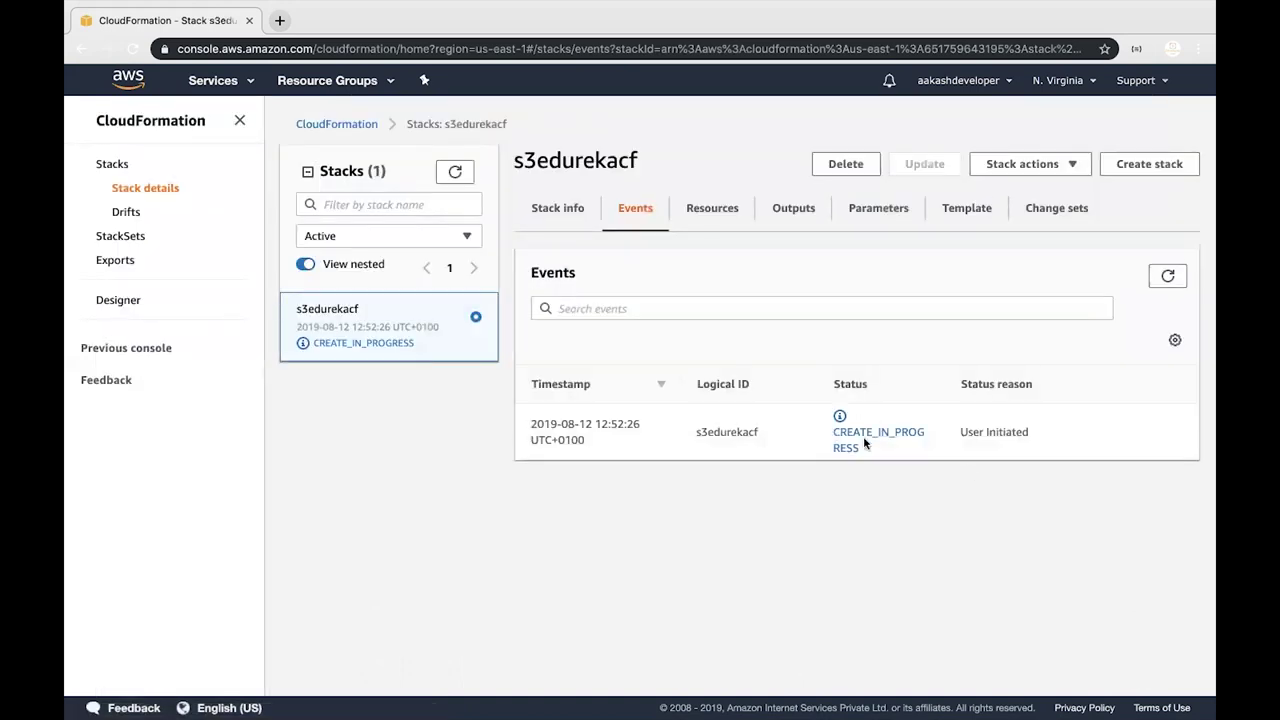
{"action": "left_click", "coordinate": [1170, 276]}
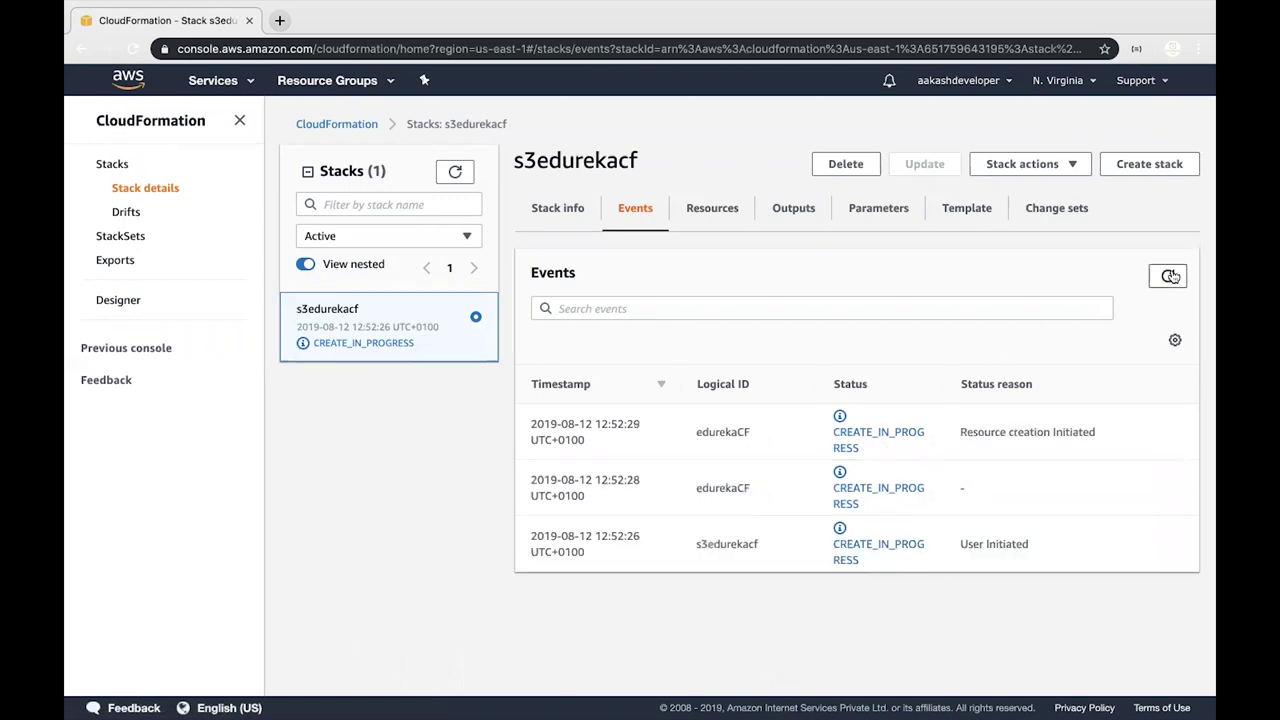
Step: Open the S3 service in a new browser tab and refresh the s3edurekacf stack's events in CloudFormation
{"action": "left_click", "coordinate": [240, 82]}
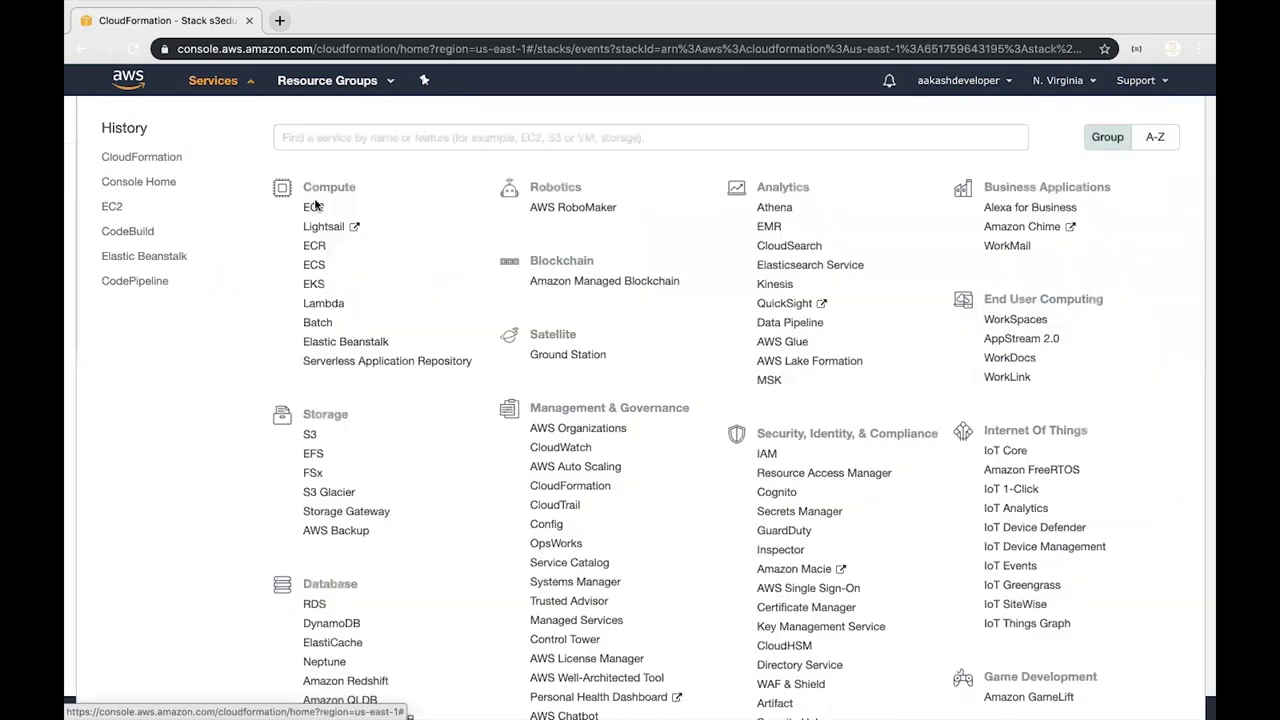
{"action": "right_click", "coordinate": [344, 445]}
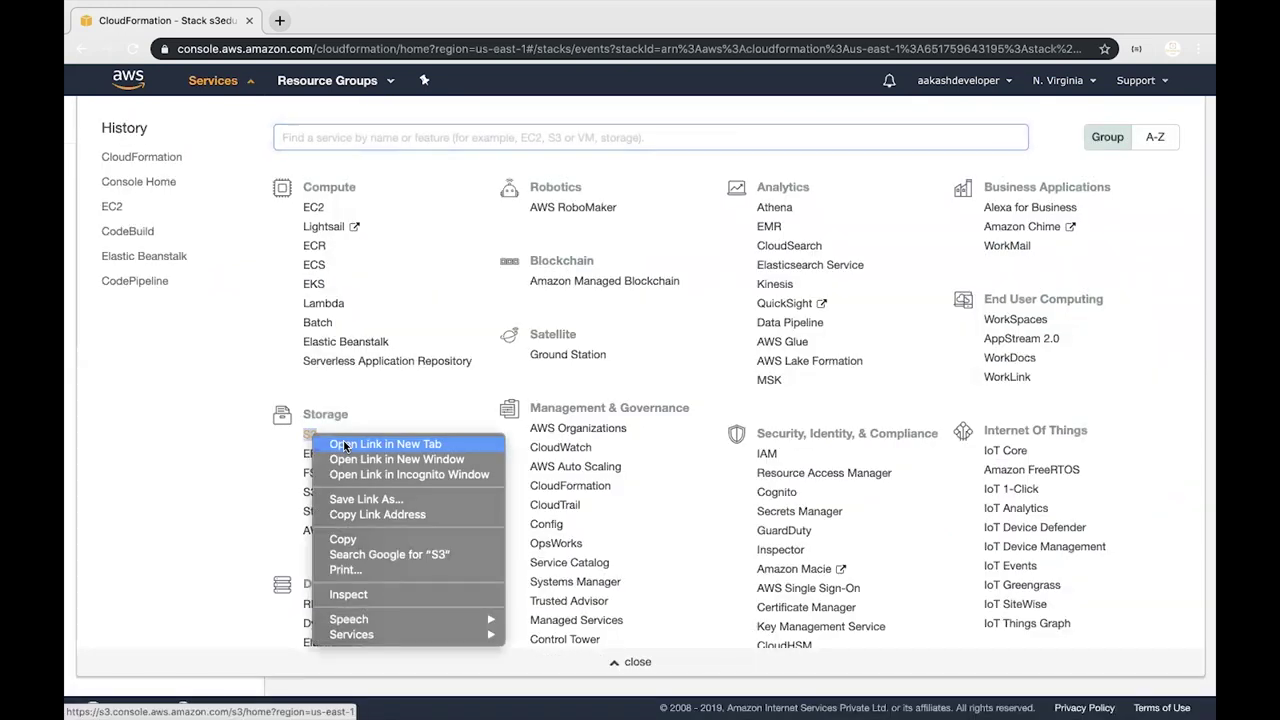
{"action": "key", "text": "Return"}
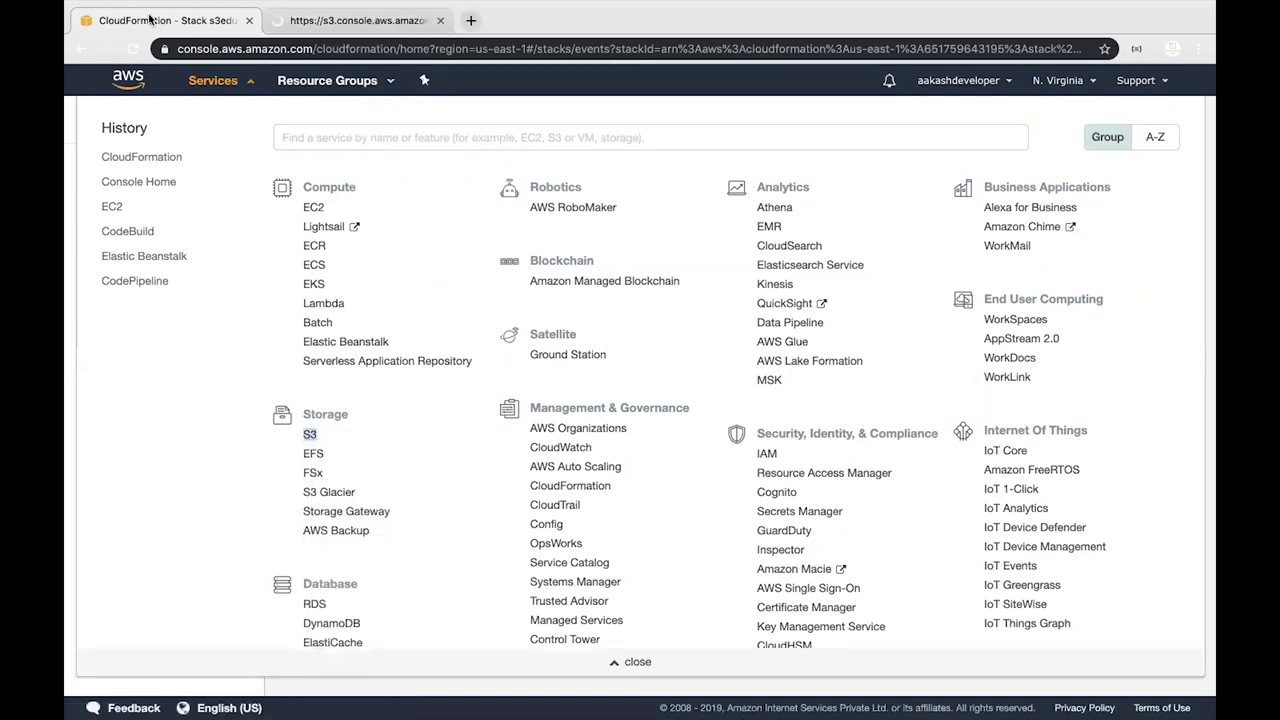
{"action": "left_click", "coordinate": [248, 82]}
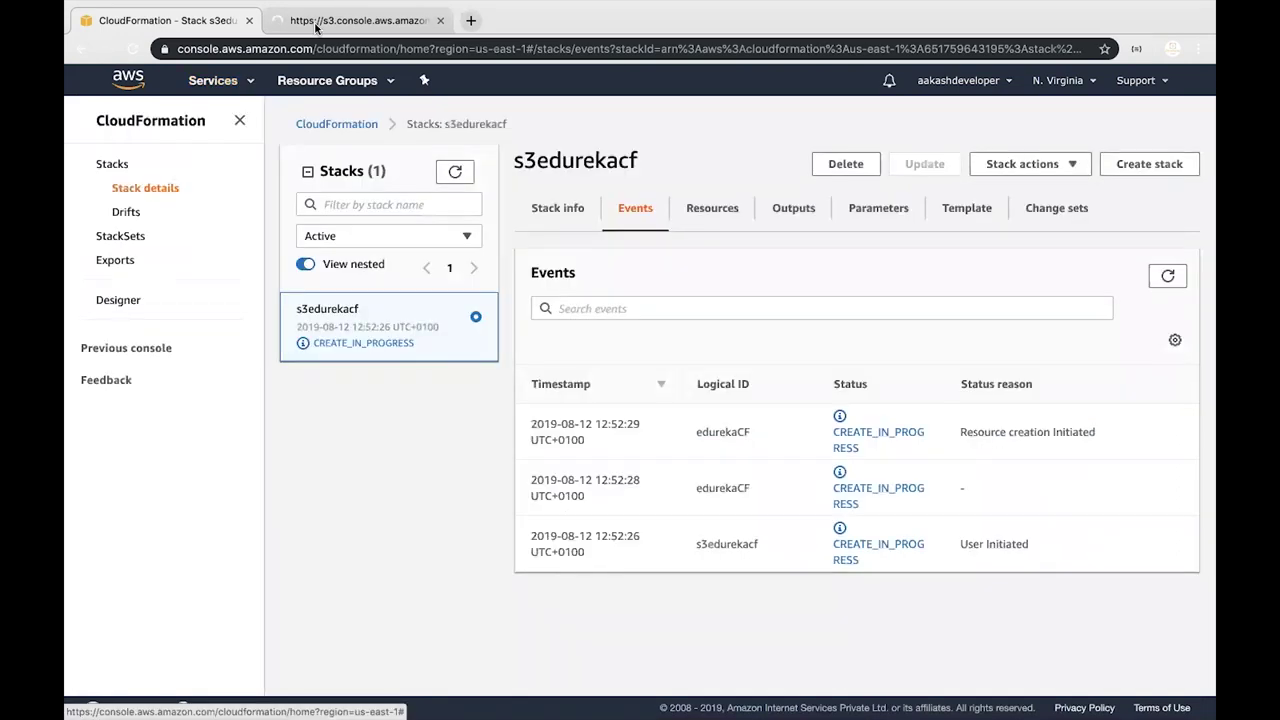
{"action": "left_click", "coordinate": [315, 27]}
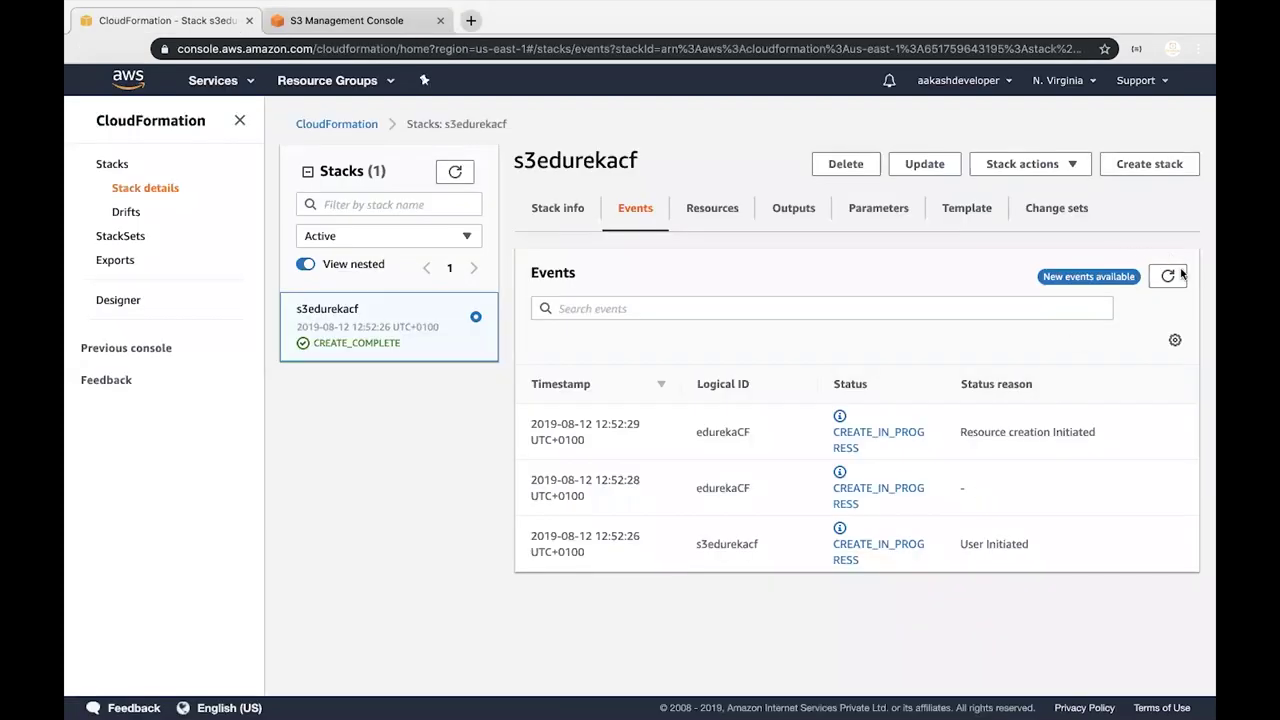
{"action": "left_click", "coordinate": [1168, 278]}
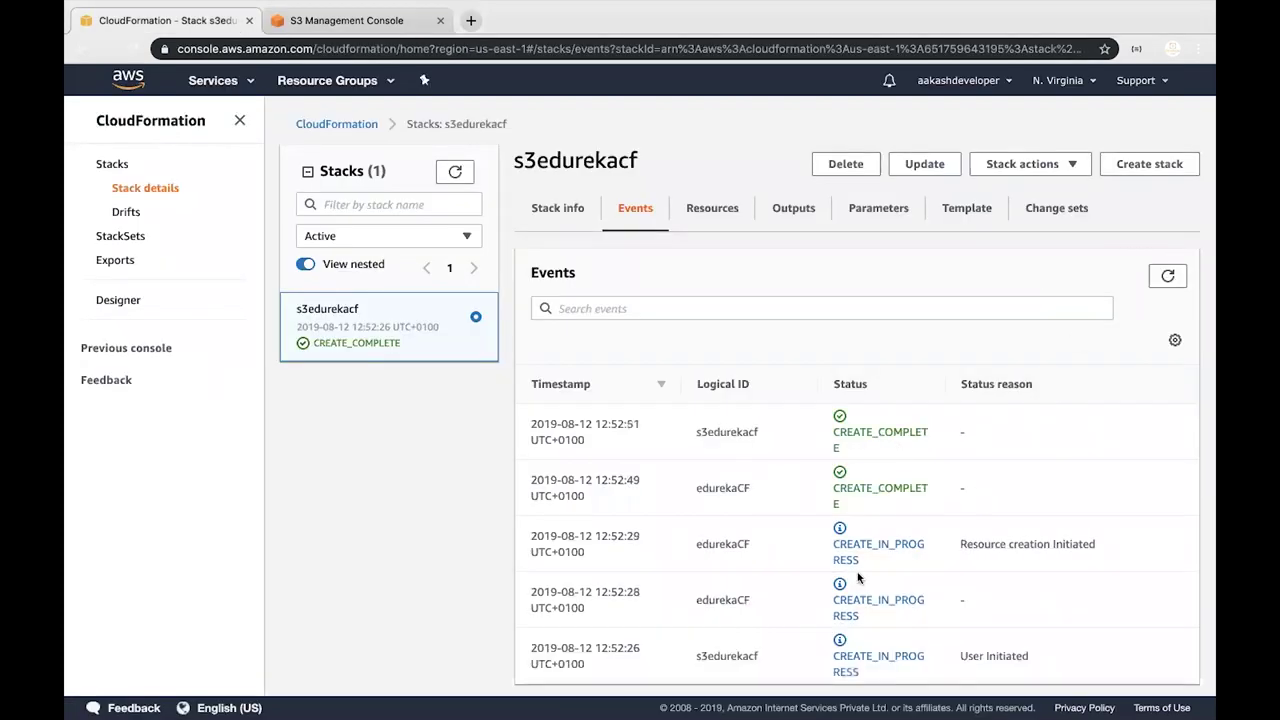
Step: In the S3 console, inspect the contents of the bucket whose name starts with s3edurekacf and return to the bucket list
{"action": "left_click", "coordinate": [352, 20]}
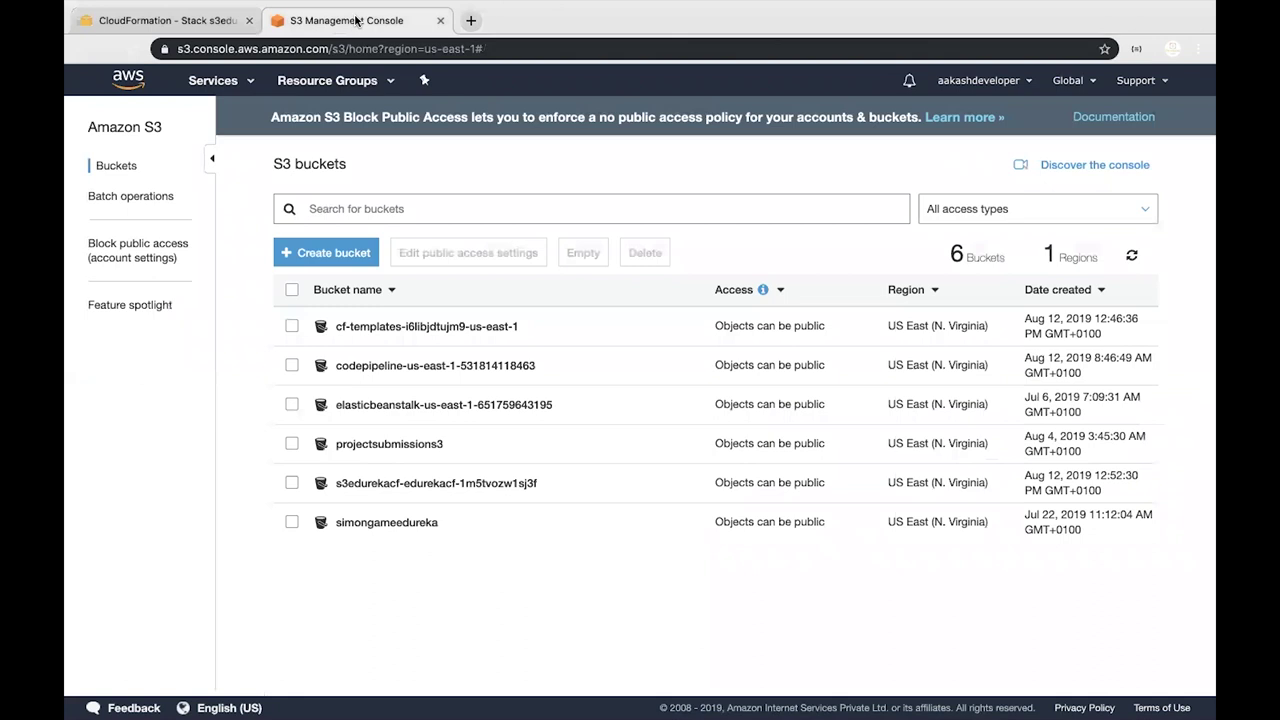
{"action": "left_click", "coordinate": [363, 487]}
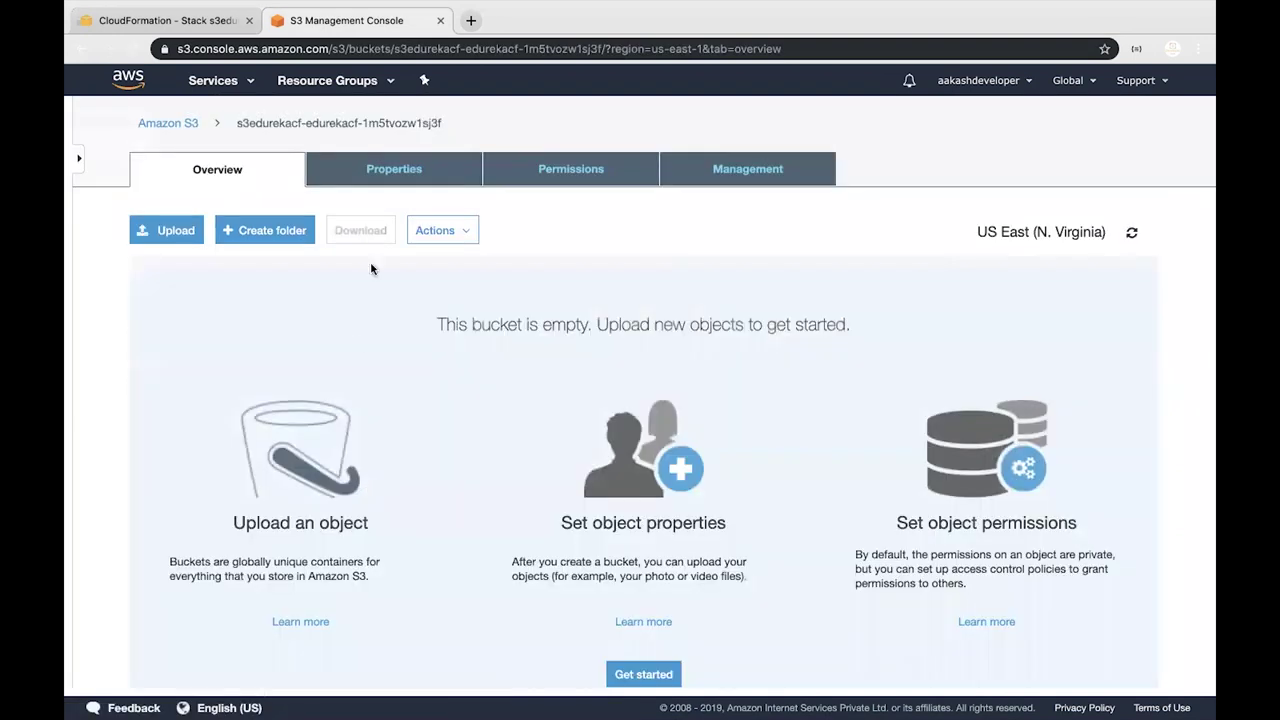
{"action": "left_click", "coordinate": [189, 130]}
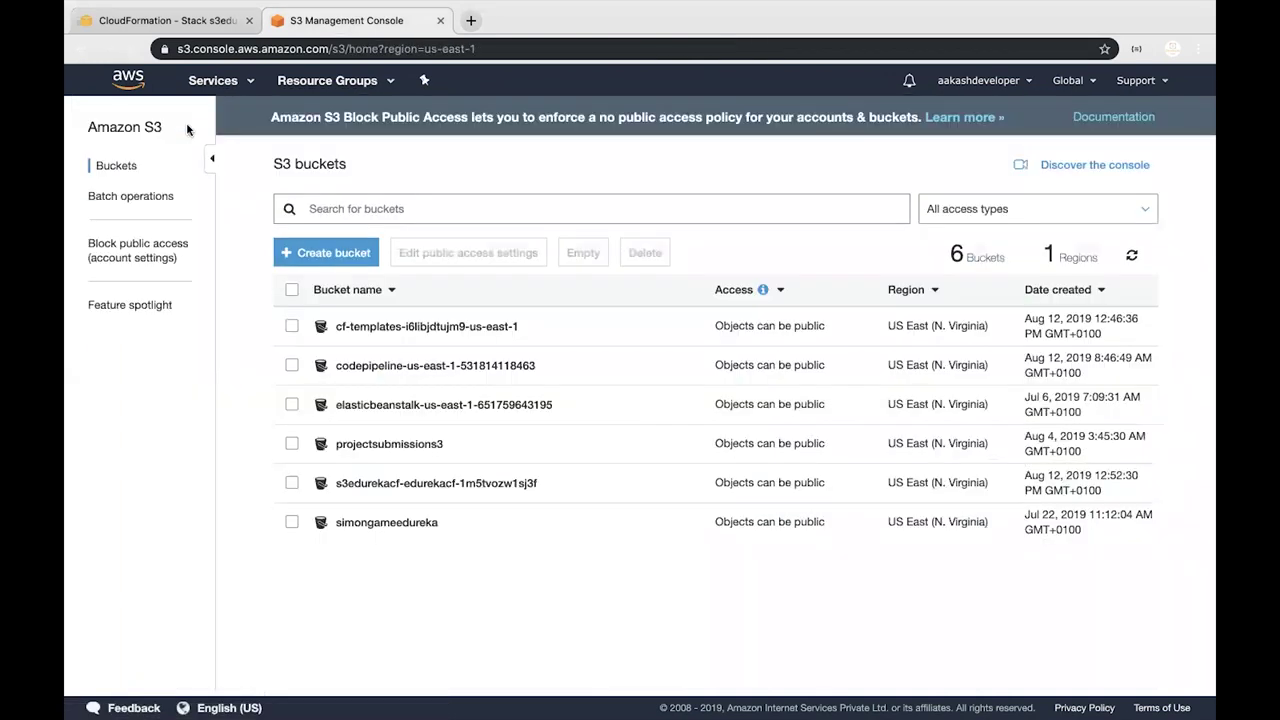
{"action": "key", "text": "super+a"}
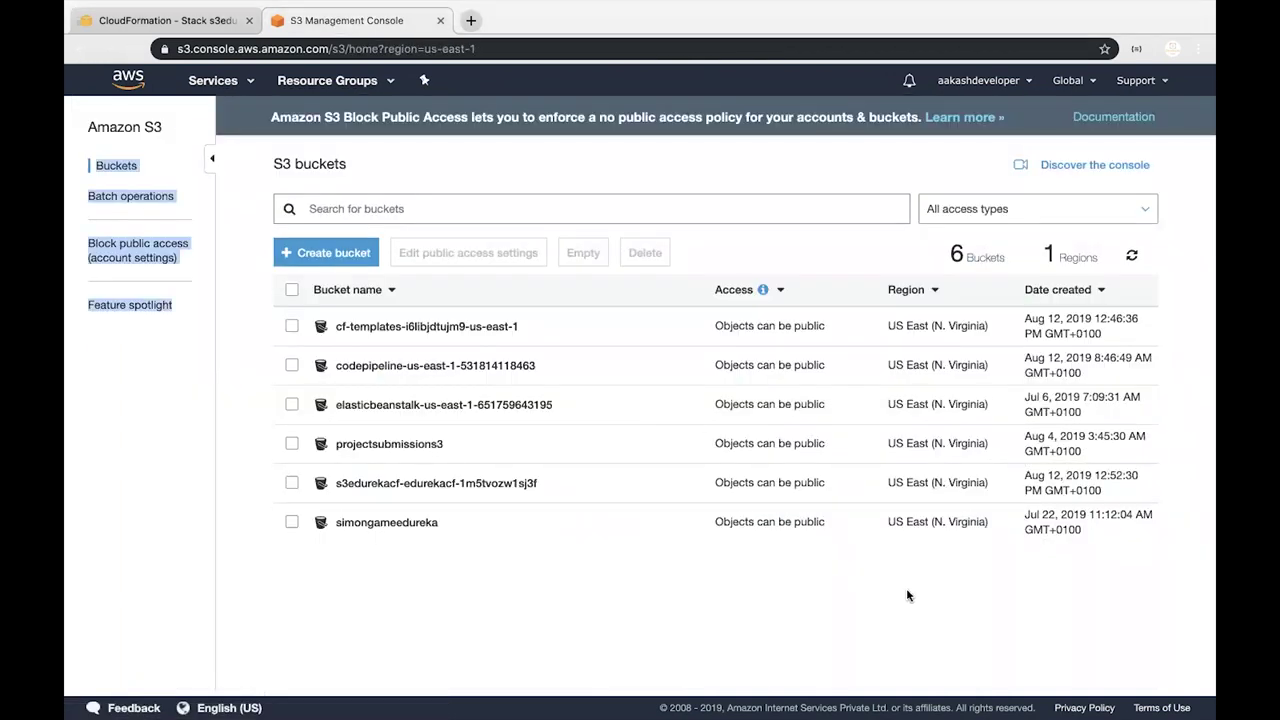
Step: Back in CloudFormation, start a new stack from the simple LAMP Stack sample template and view it in Designer
{"action": "left_click", "coordinate": [160, 20]}
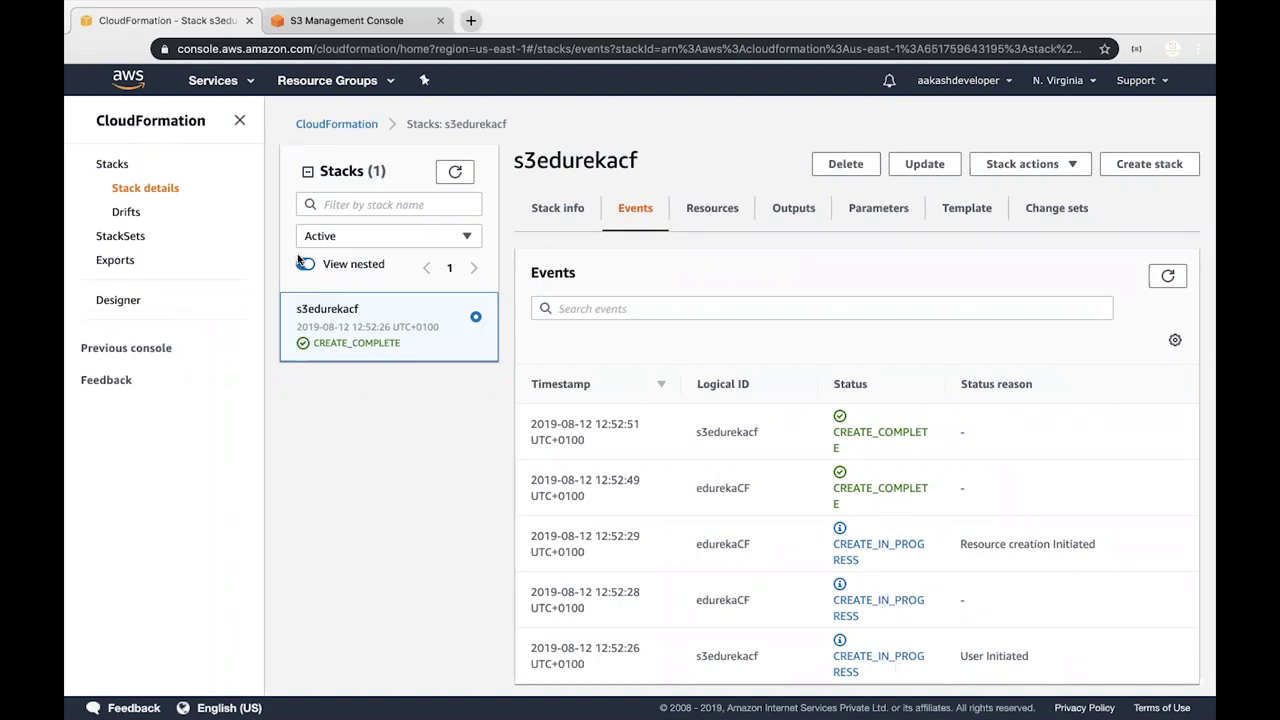
{"action": "left_click", "coordinate": [239, 121]}
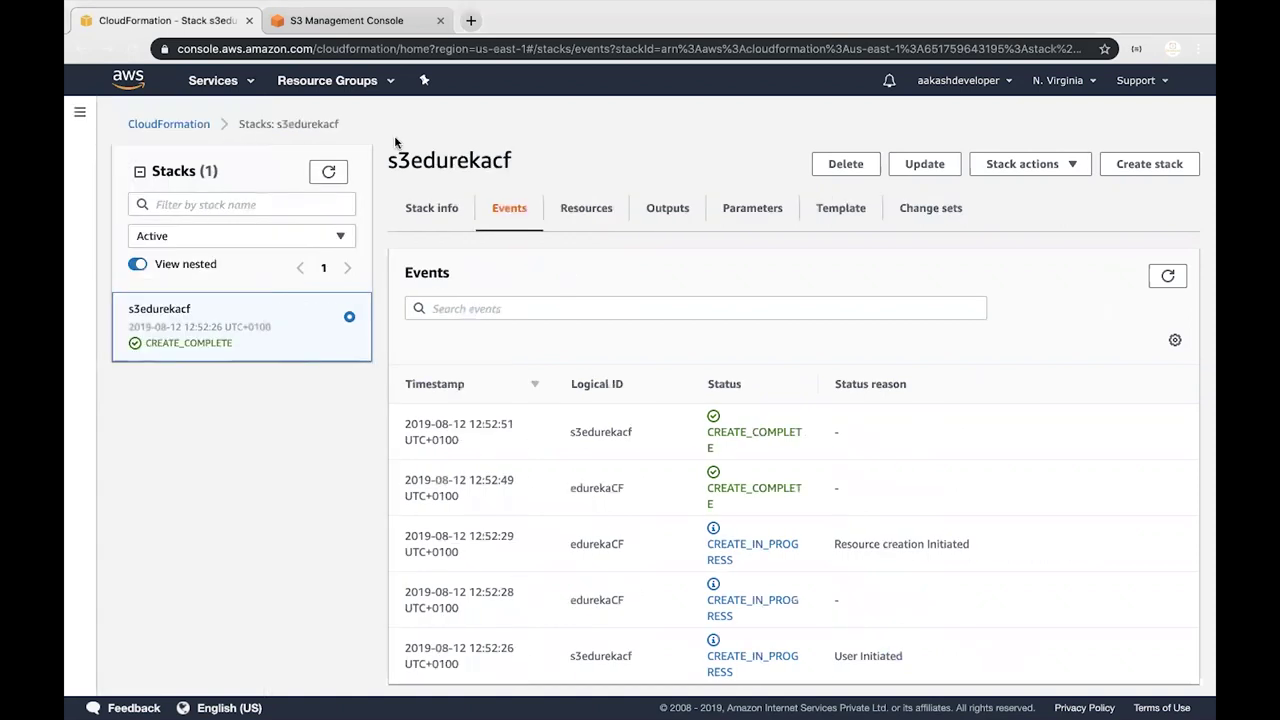
{"action": "left_click", "coordinate": [1110, 163]}
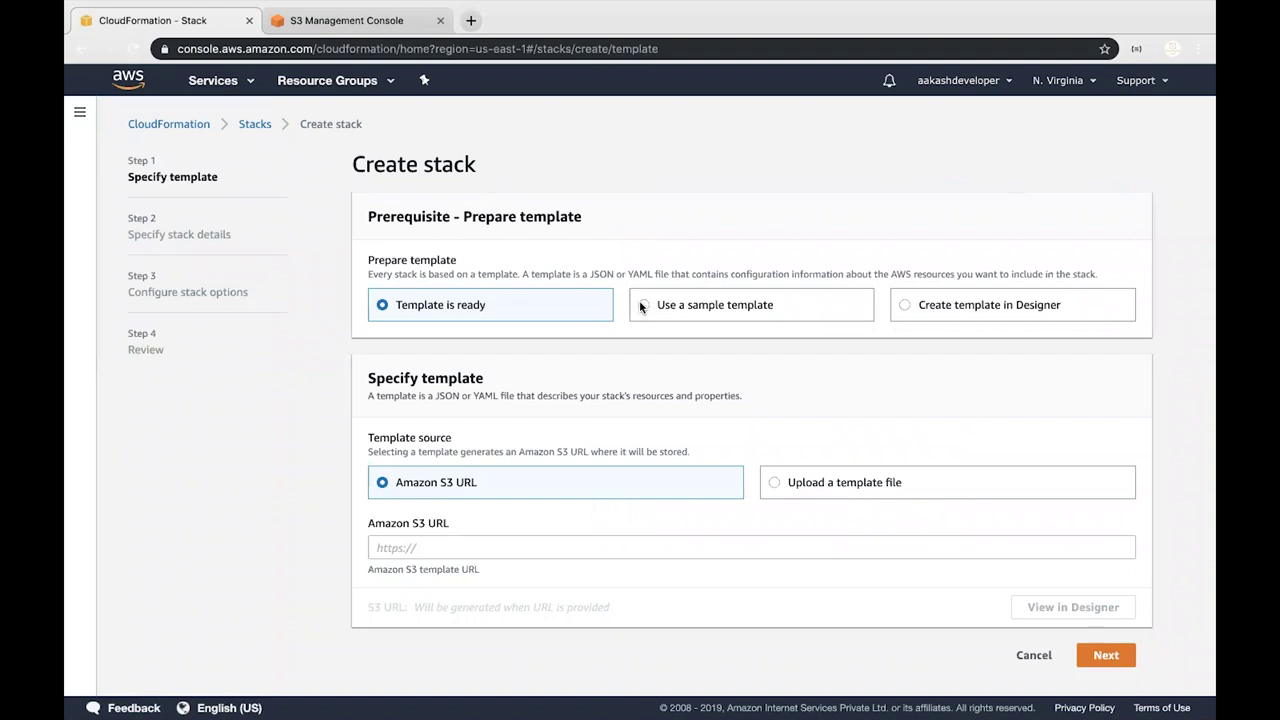
{"action": "left_click", "coordinate": [643, 306]}
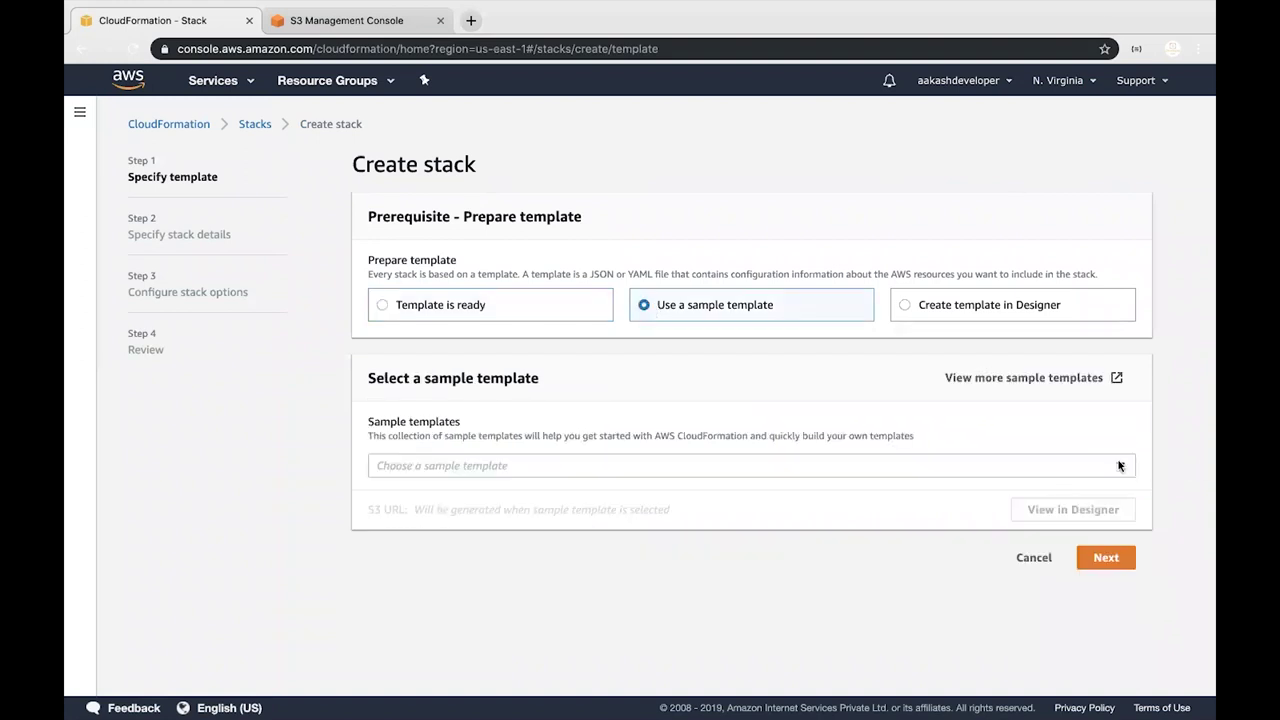
{"action": "left_click", "coordinate": [1120, 466]}
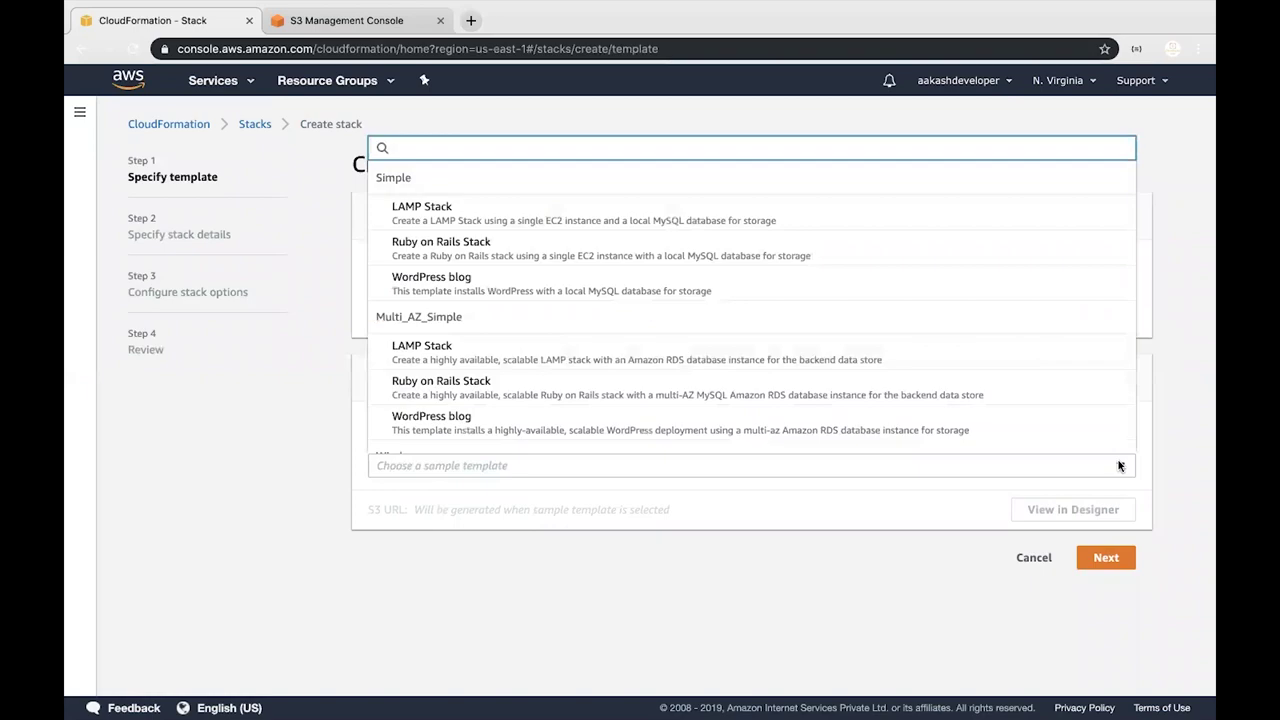
{"action": "left_click", "coordinate": [477, 206]}
{"action": "left_click", "coordinate": [1068, 512]}
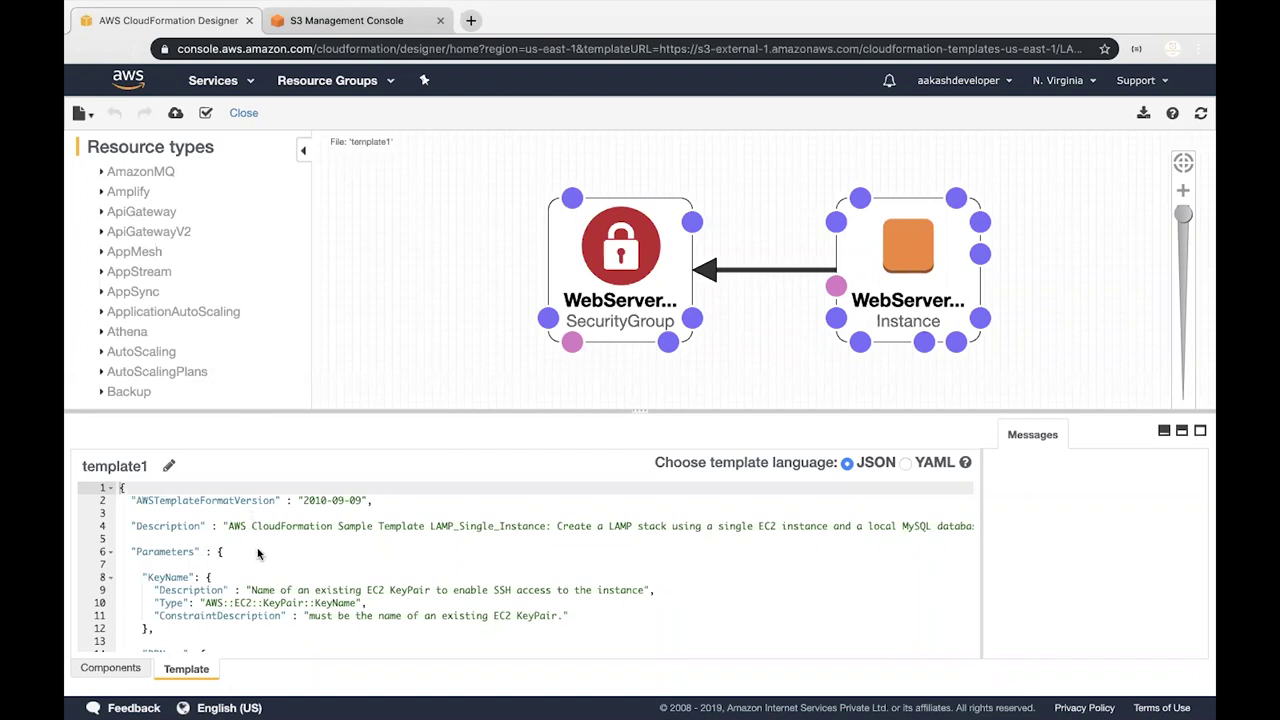
Step: Examine the LAMP template's description and its parameters, including the key pair, database, instance type and SSH location definitions
{"action": "double_click", "coordinate": [165, 525]}
{"action": "double_click", "coordinate": [167, 551]}
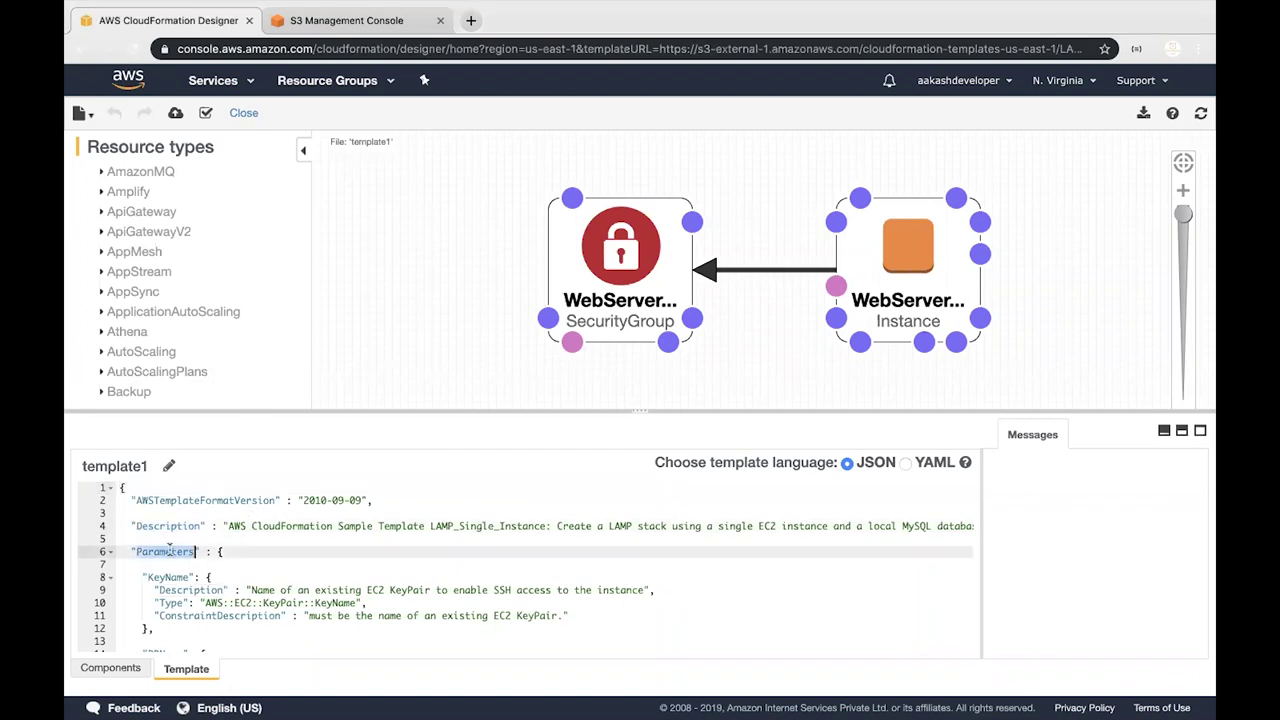
{"action": "scroll", "coordinate": [168, 548], "scroll_direction": "down", "scroll_amount": 2}
{"action": "scroll", "coordinate": [168, 548], "scroll_direction": "down", "scroll_amount": 1}
{"action": "double_click", "coordinate": [166, 575]}
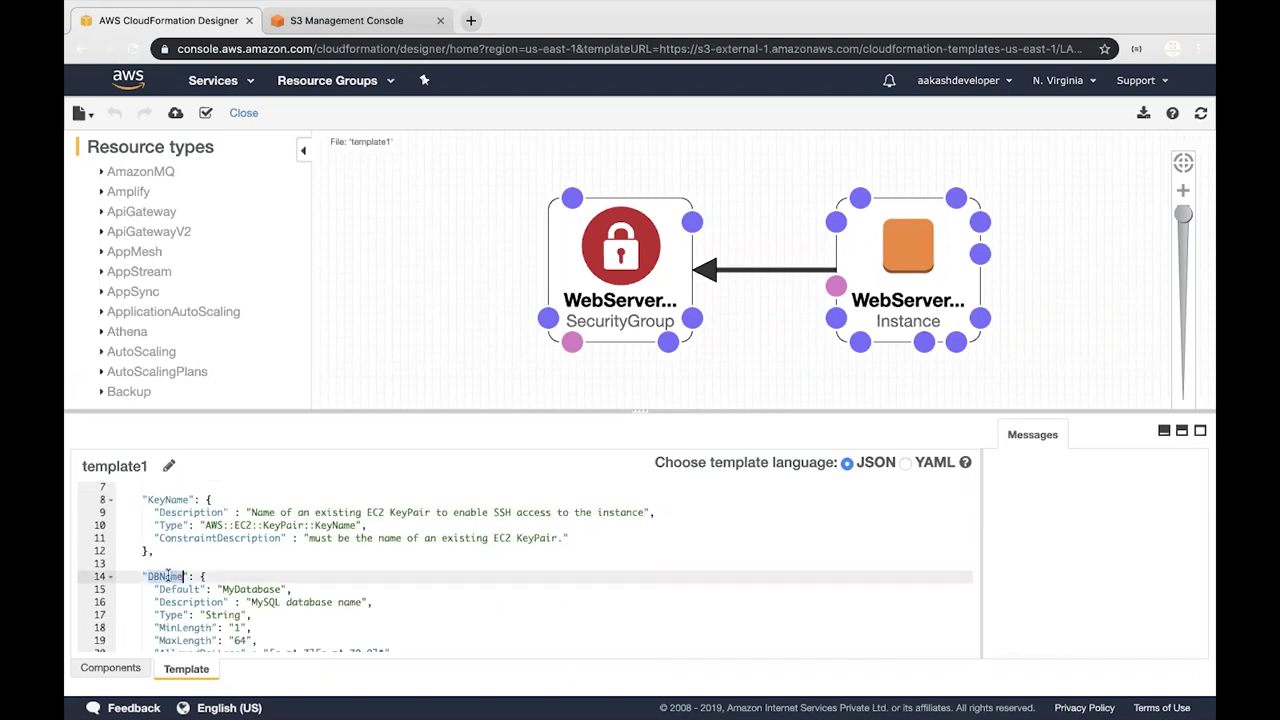
{"action": "scroll", "coordinate": [166, 575], "scroll_direction": "down", "scroll_amount": 10}
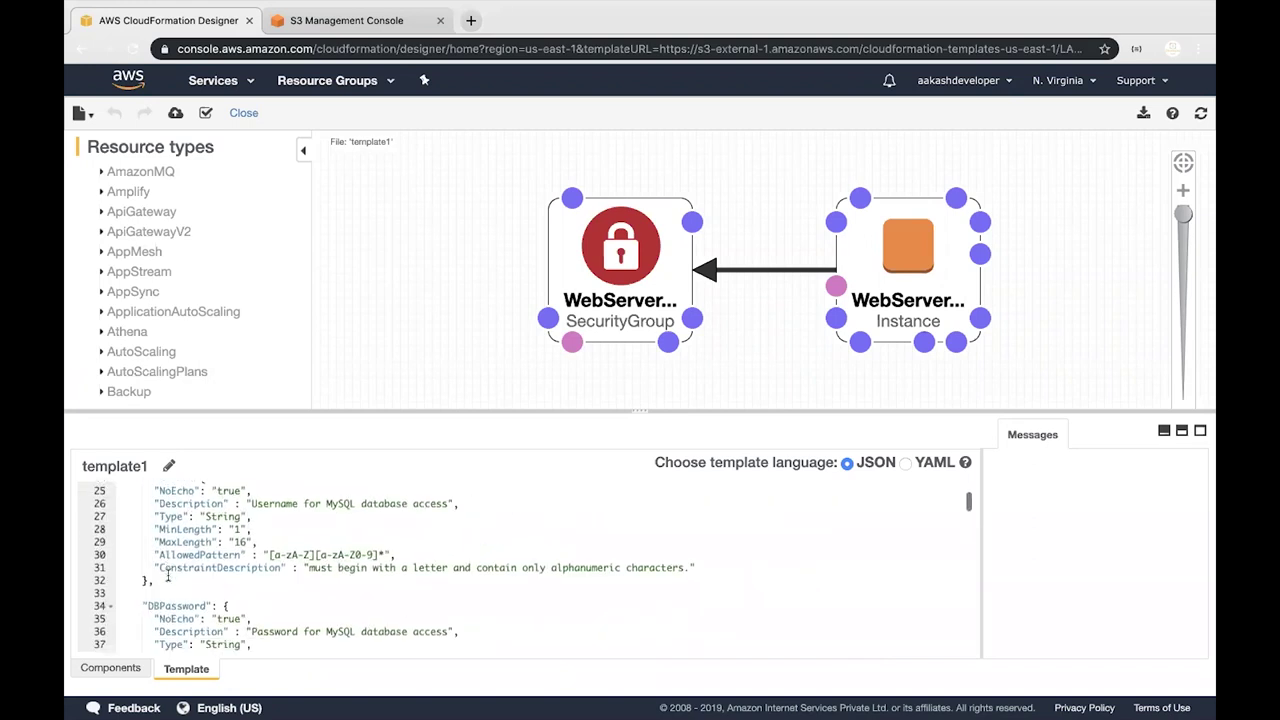
{"action": "scroll", "coordinate": [167, 575], "scroll_direction": "down", "scroll_amount": 1}
{"action": "scroll", "coordinate": [167, 577], "scroll_direction": "down", "scroll_amount": 4}
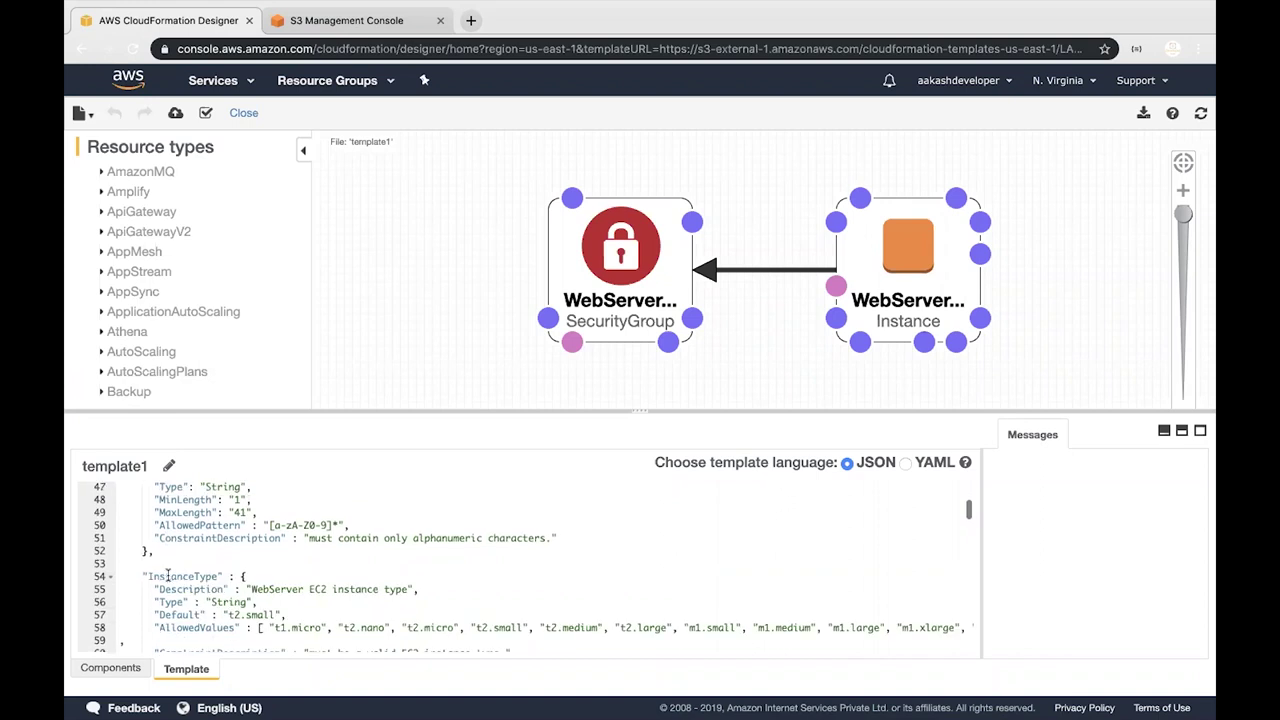
{"action": "scroll", "coordinate": [167, 575], "scroll_direction": "down", "scroll_amount": 1}
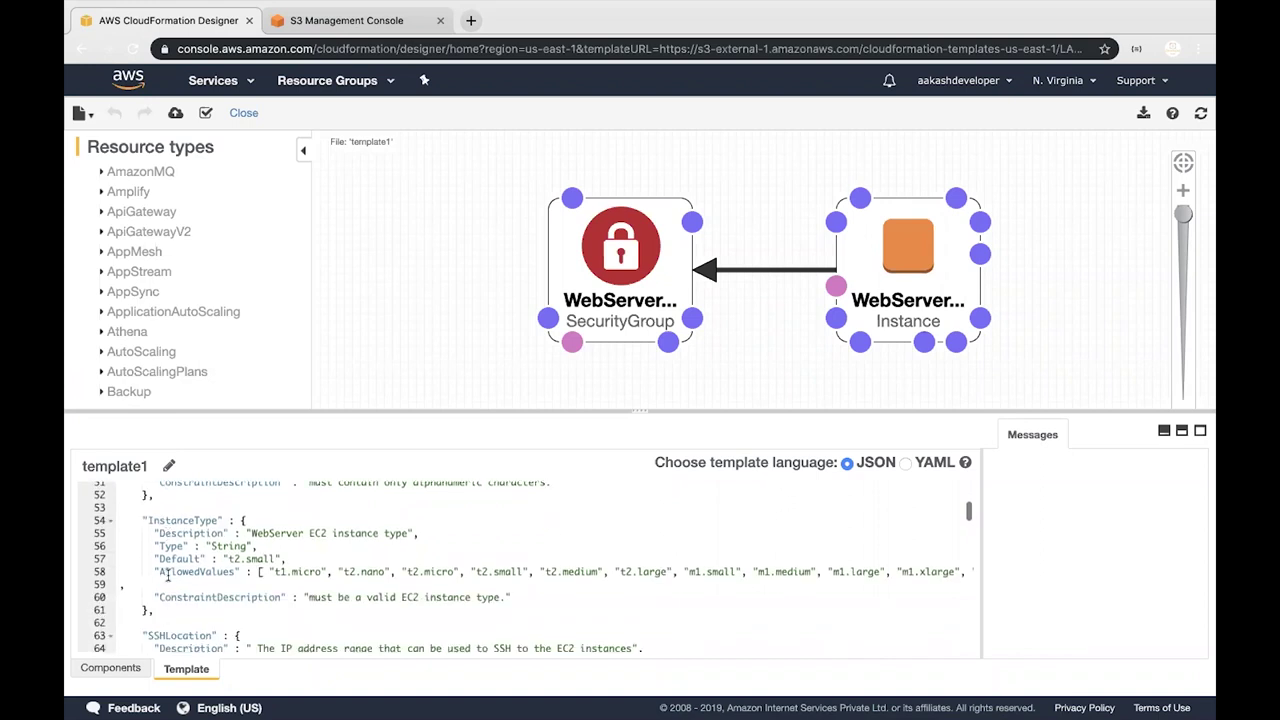
{"action": "scroll", "coordinate": [167, 575], "scroll_direction": "down", "scroll_amount": 3}
{"action": "scroll", "coordinate": [199, 587], "scroll_direction": "down", "scroll_amount": 1}
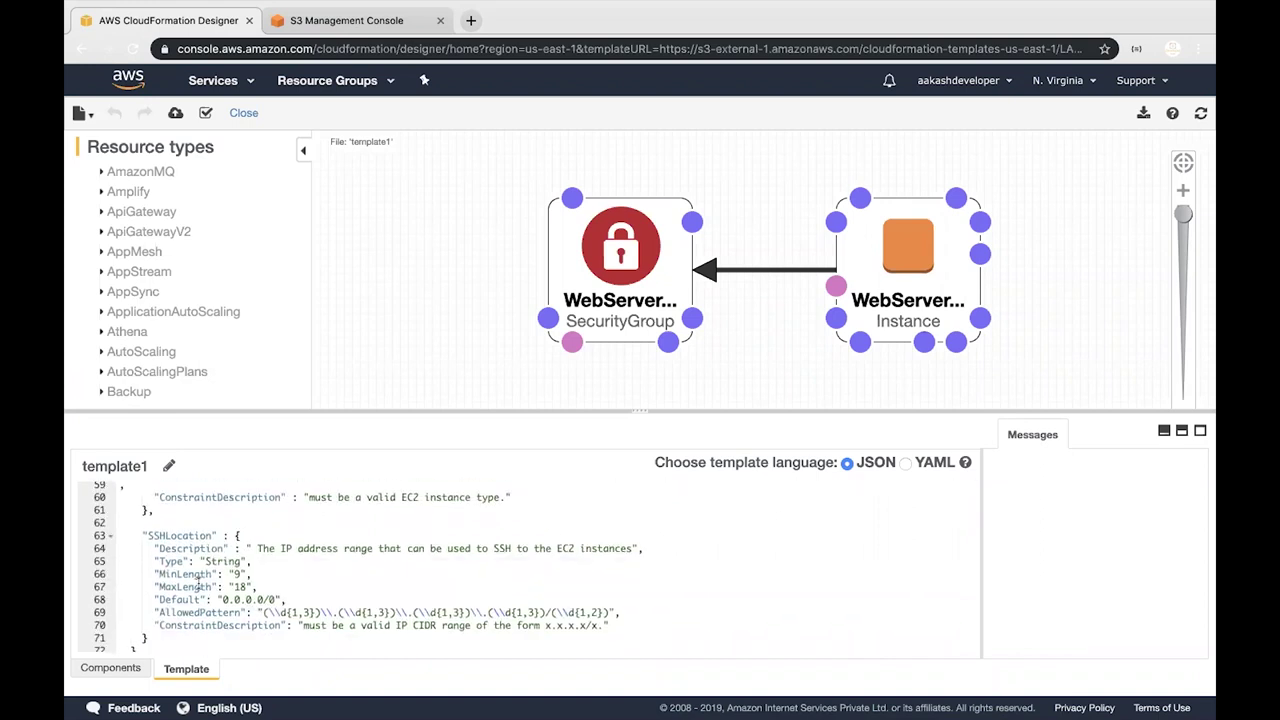
{"action": "scroll", "coordinate": [199, 580], "scroll_direction": "down", "scroll_amount": 5}
{"action": "scroll", "coordinate": [199, 583], "scroll_direction": "up", "scroll_amount": 20}
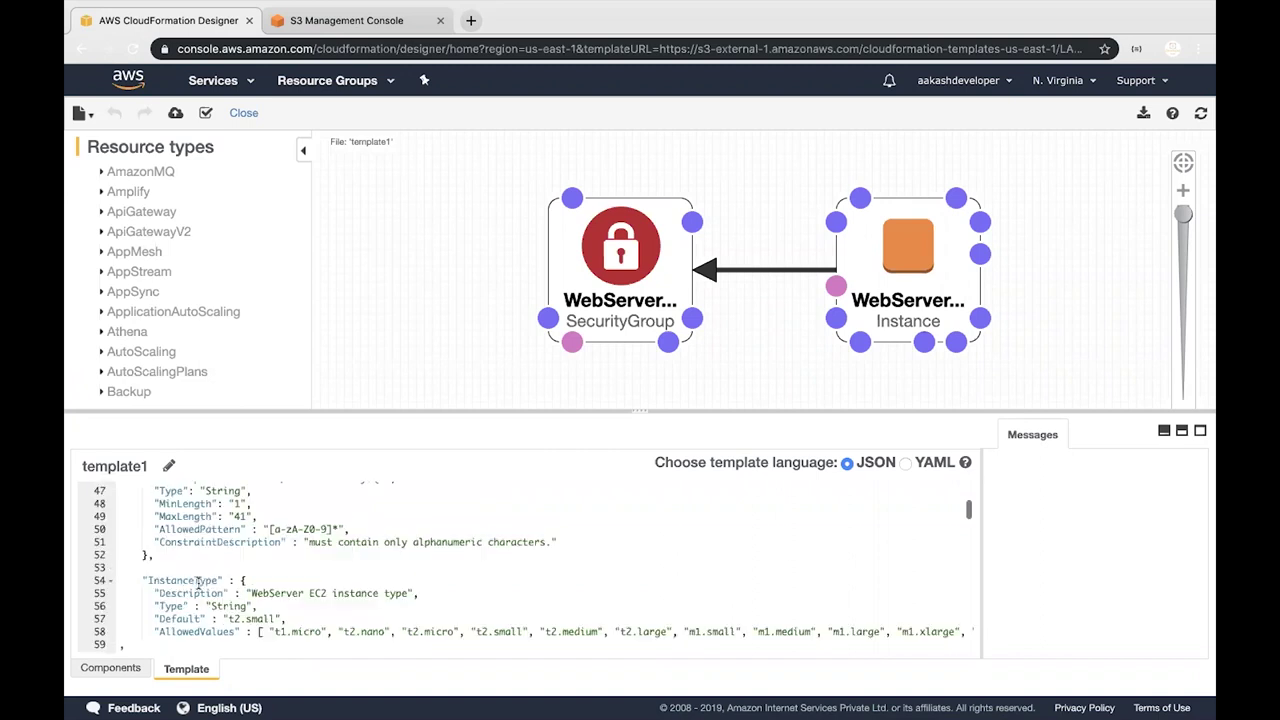
Step: Start creating the stack from the Designer template, enter edureka lamp as the stack name and try to continue
{"action": "left_click", "coordinate": [181, 115]}
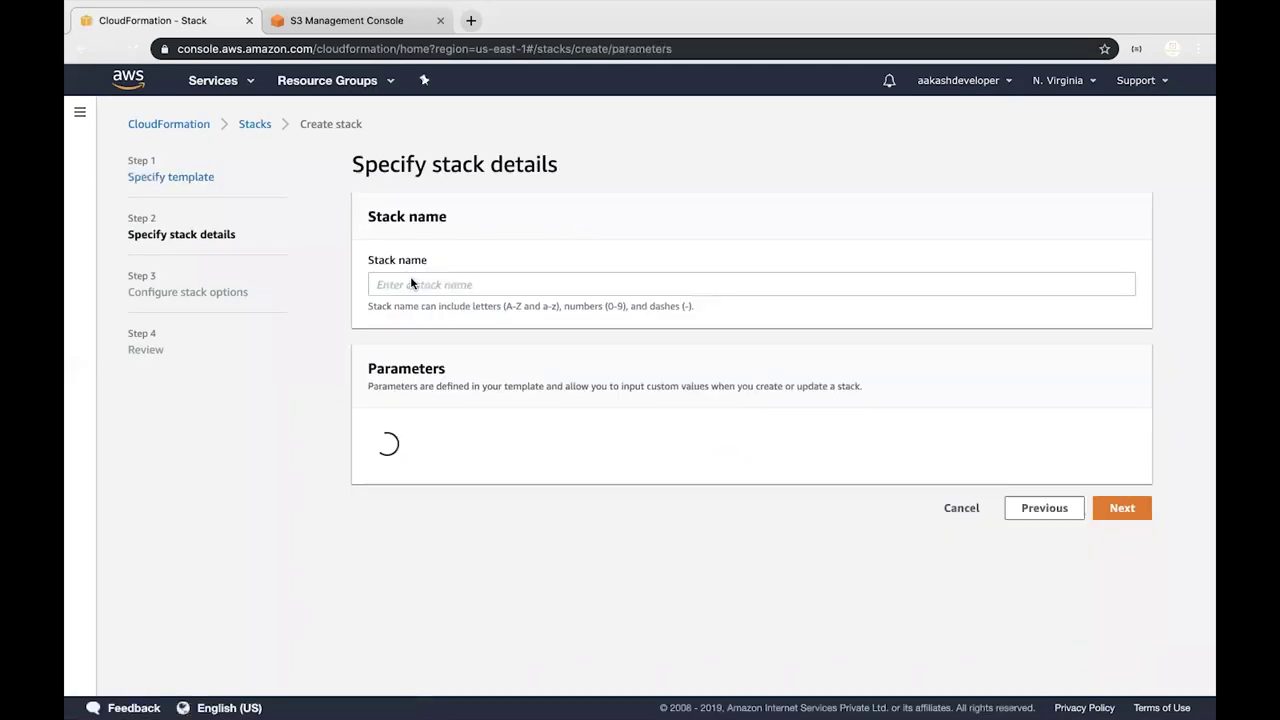
{"action": "left_click", "coordinate": [411, 283]}
{"action": "type", "text": "edureka lamp"}
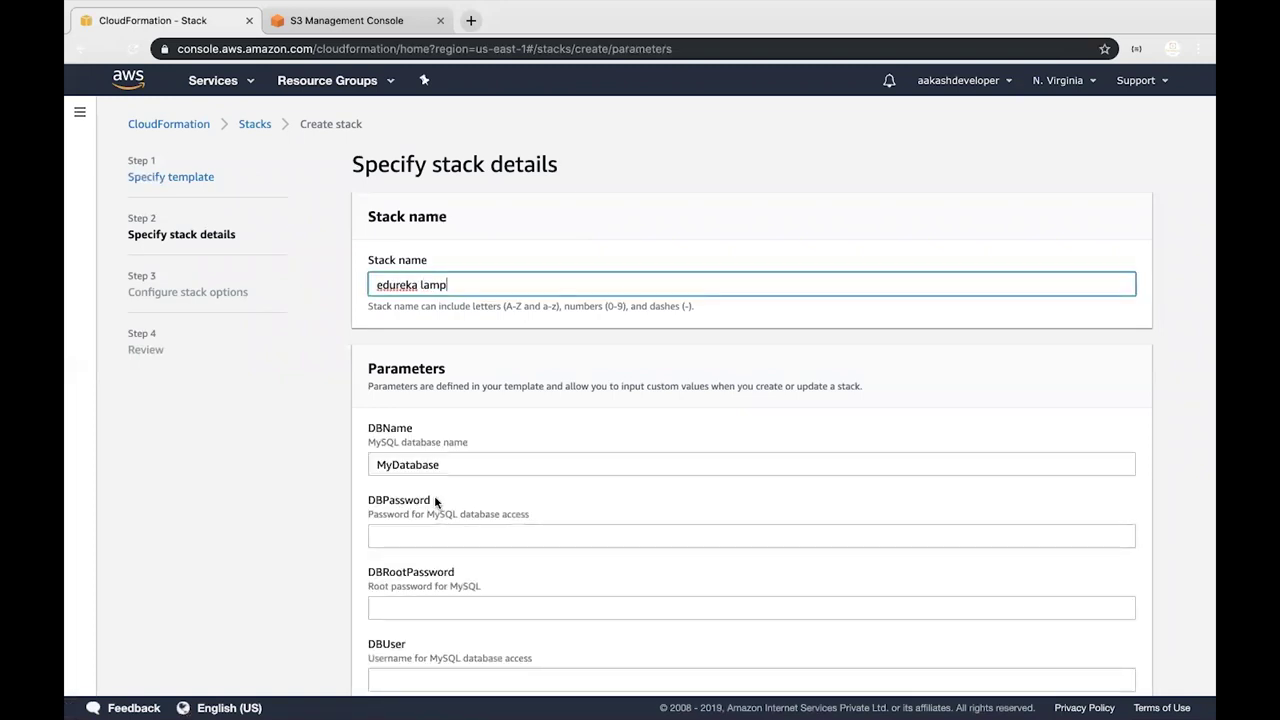
{"action": "scroll", "coordinate": [434, 500], "scroll_direction": "down", "scroll_amount": 3}
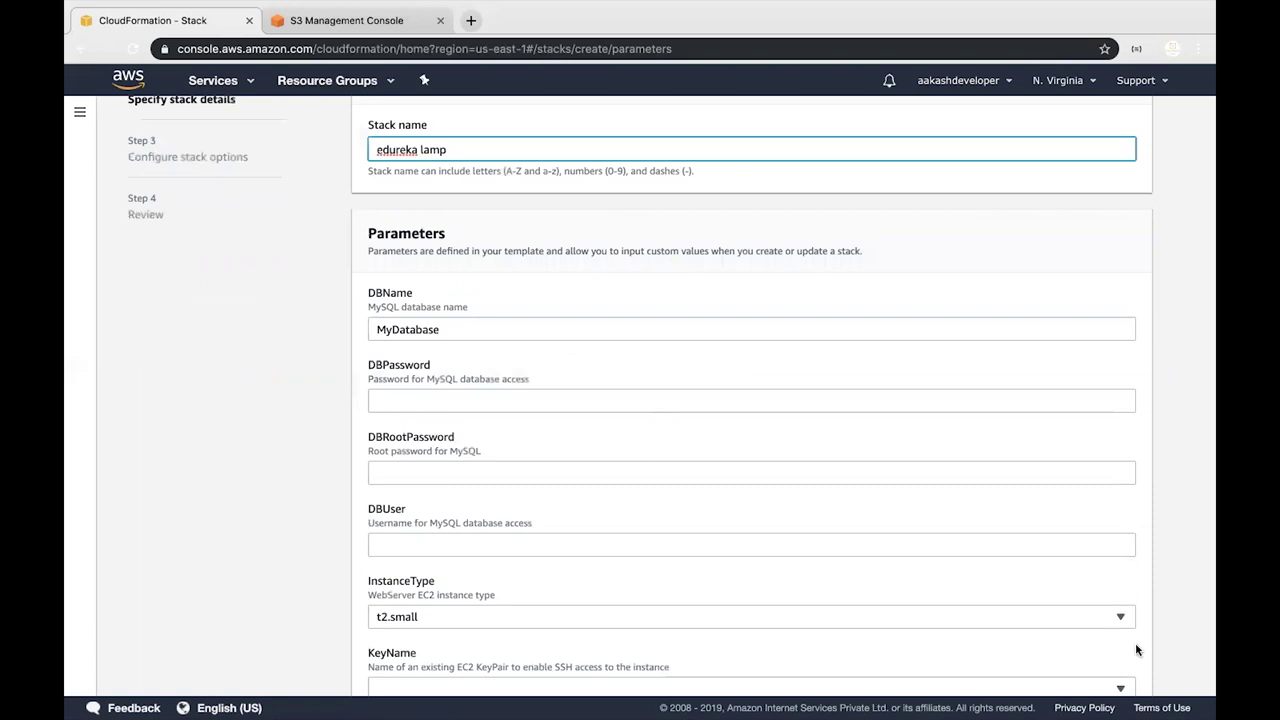
{"action": "scroll", "coordinate": [1136, 650], "scroll_direction": "down", "scroll_amount": 3}
{"action": "left_click", "coordinate": [1121, 670]}
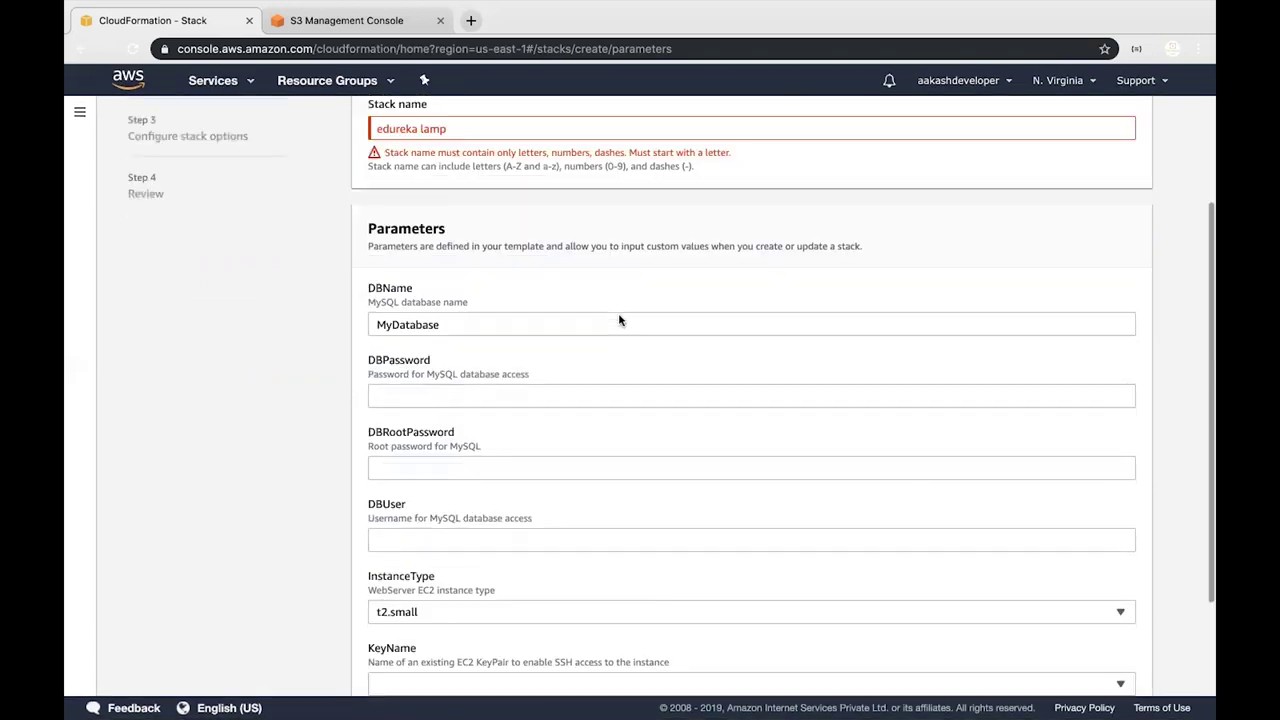
Step: Correct the stack name to edureka-lamp and continue to the stack options with the remaining parameters as they are
{"action": "scroll", "coordinate": [428, 166], "scroll_direction": "up", "scroll_amount": 1}
{"action": "left_click", "coordinate": [421, 174]}
{"action": "key", "text": "BackSpace"}
{"action": "type", "text": "-"}
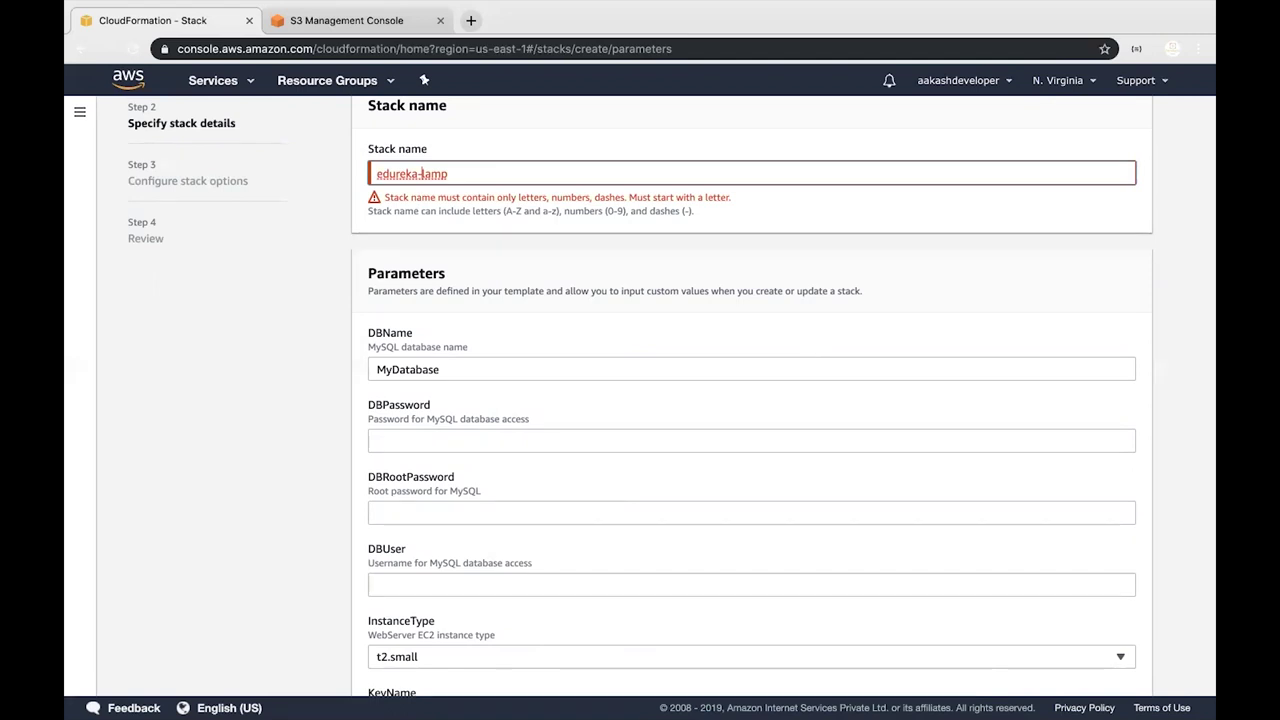
{"action": "scroll", "coordinate": [714, 470], "scroll_direction": "down", "scroll_amount": 2}
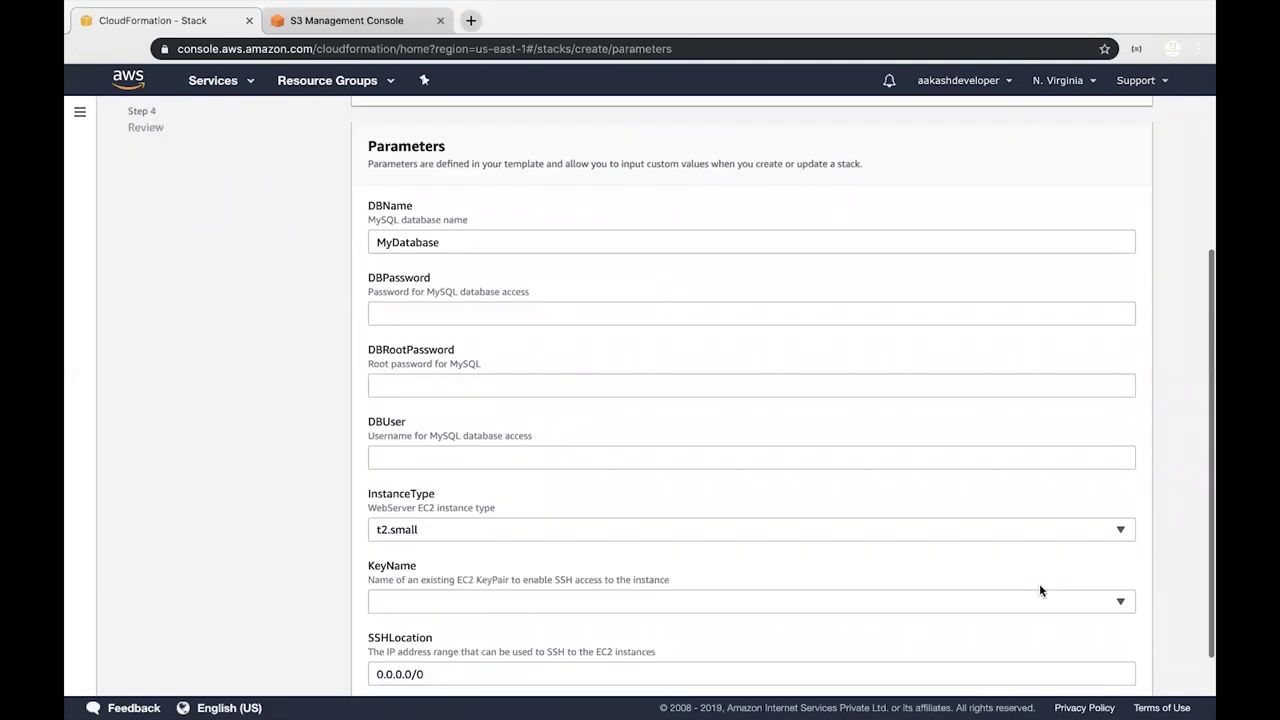
{"action": "scroll", "coordinate": [1127, 683], "scroll_direction": "down", "scroll_amount": 1}
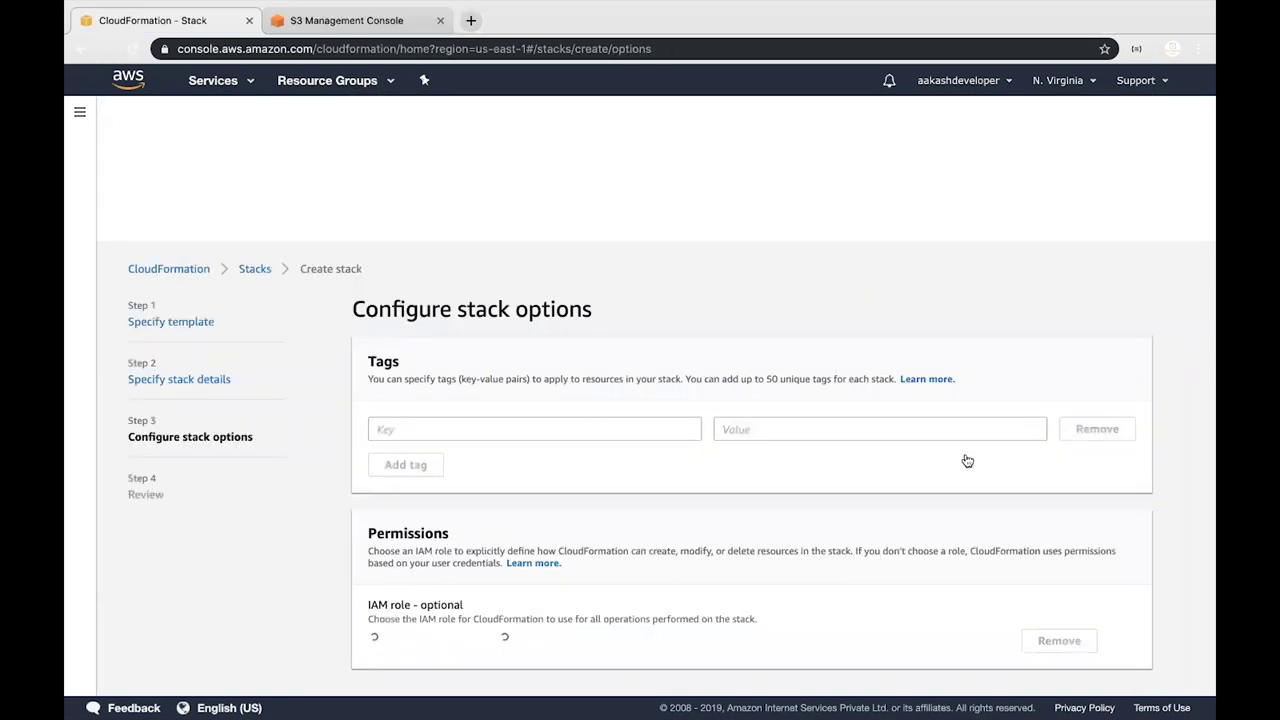
Step: Keep the default stack options, review the stack summary and try to create the stack
{"action": "scroll", "coordinate": [1127, 681], "scroll_direction": "down", "scroll_amount": 5}
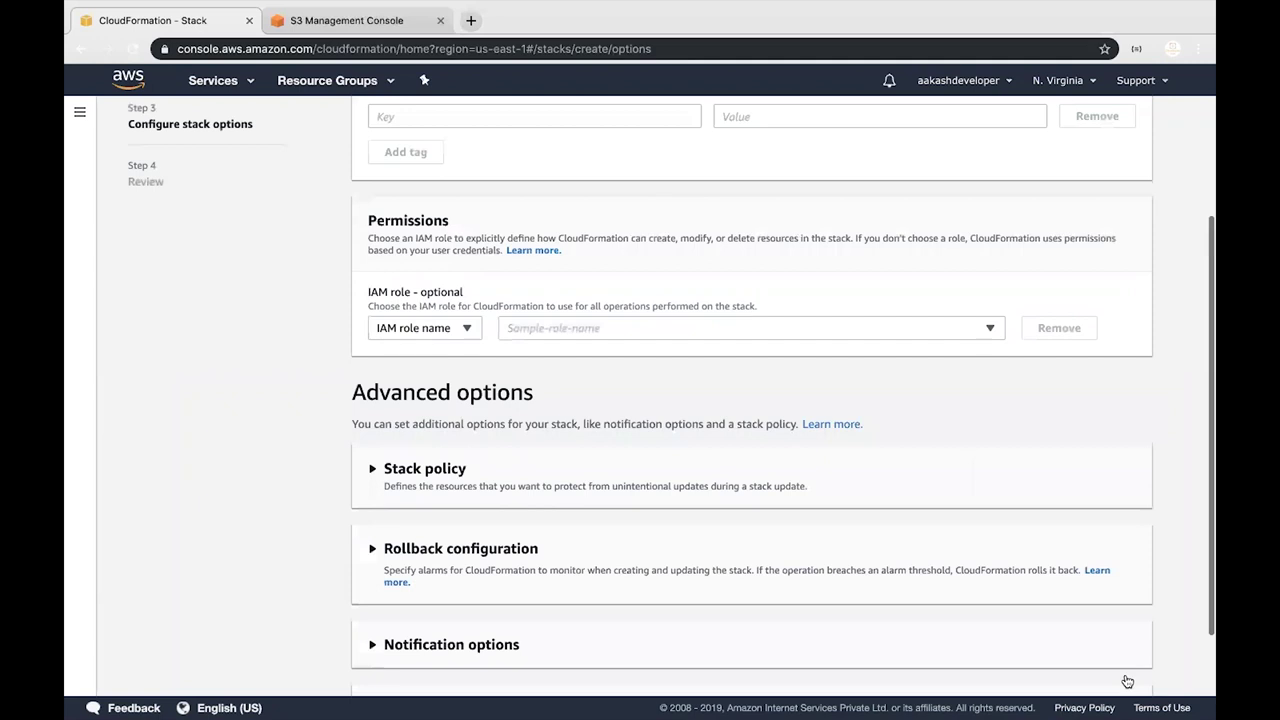
{"action": "scroll", "coordinate": [1127, 681], "scroll_direction": "down", "scroll_amount": 2}
{"action": "left_click", "coordinate": [1125, 679]}
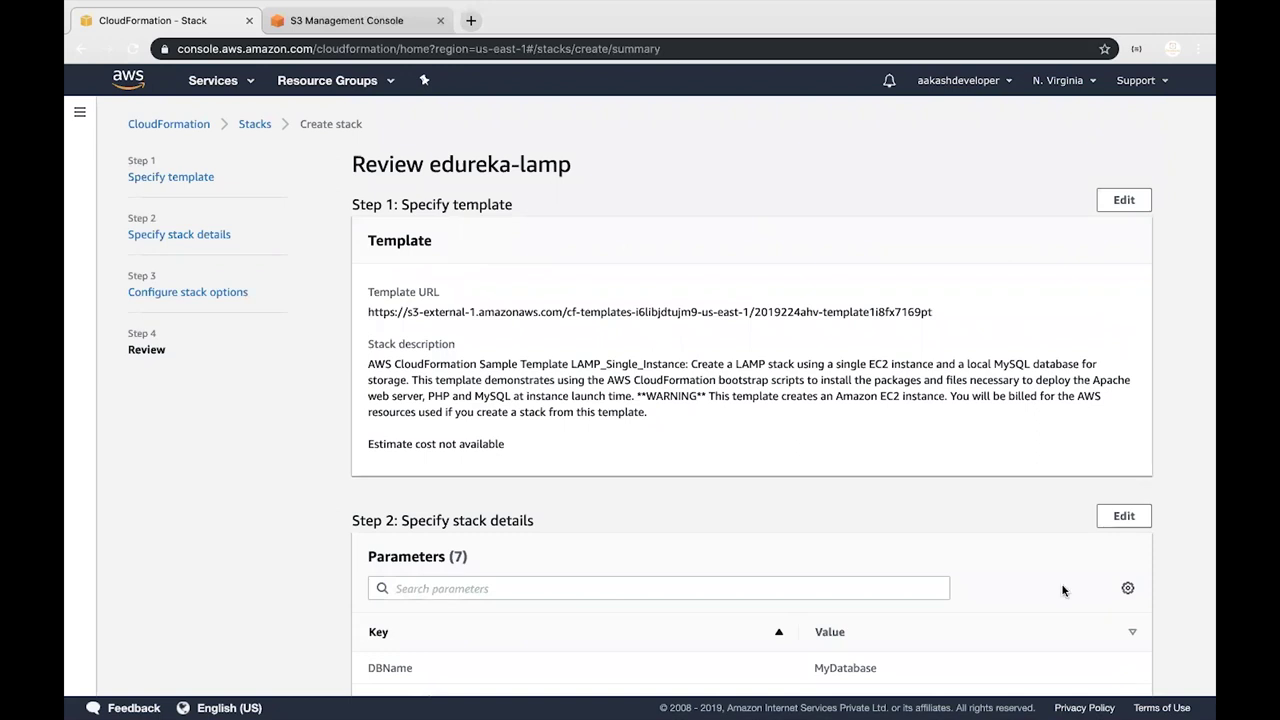
{"action": "scroll", "coordinate": [1002, 492], "scroll_direction": "down", "scroll_amount": 2}
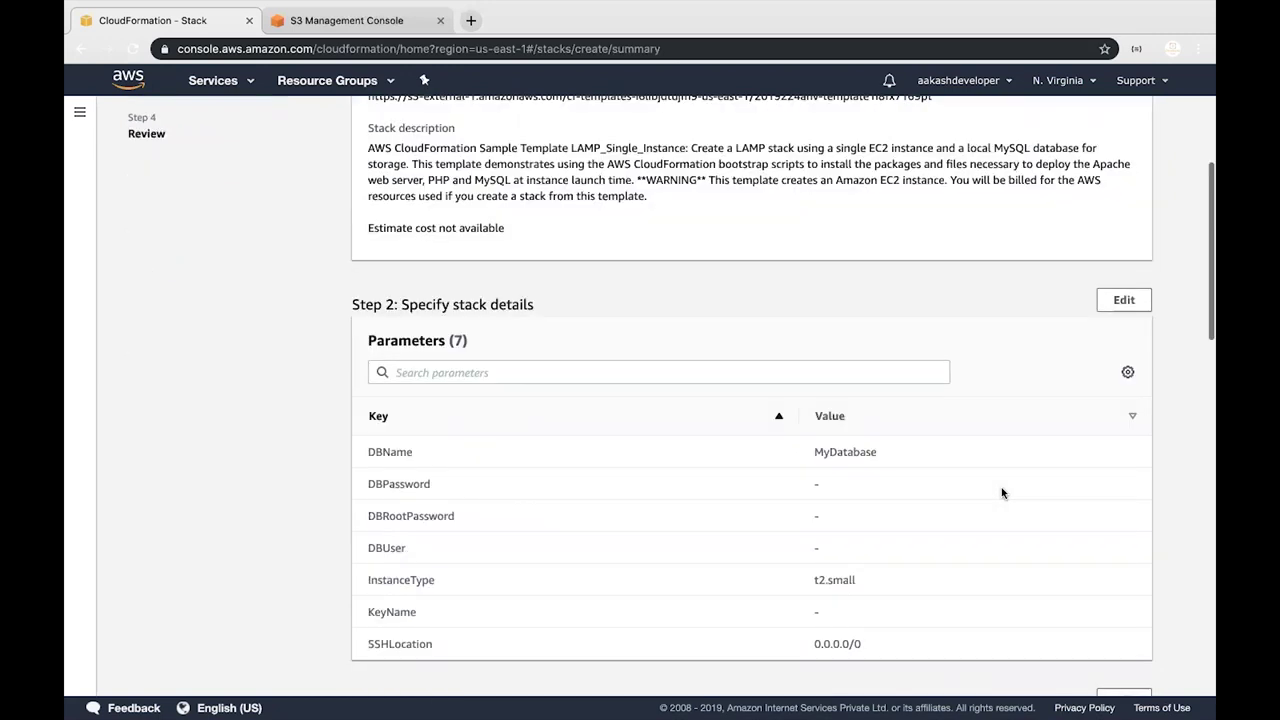
{"action": "scroll", "coordinate": [1002, 492], "scroll_direction": "down", "scroll_amount": 10}
{"action": "left_click", "coordinate": [1104, 672]}
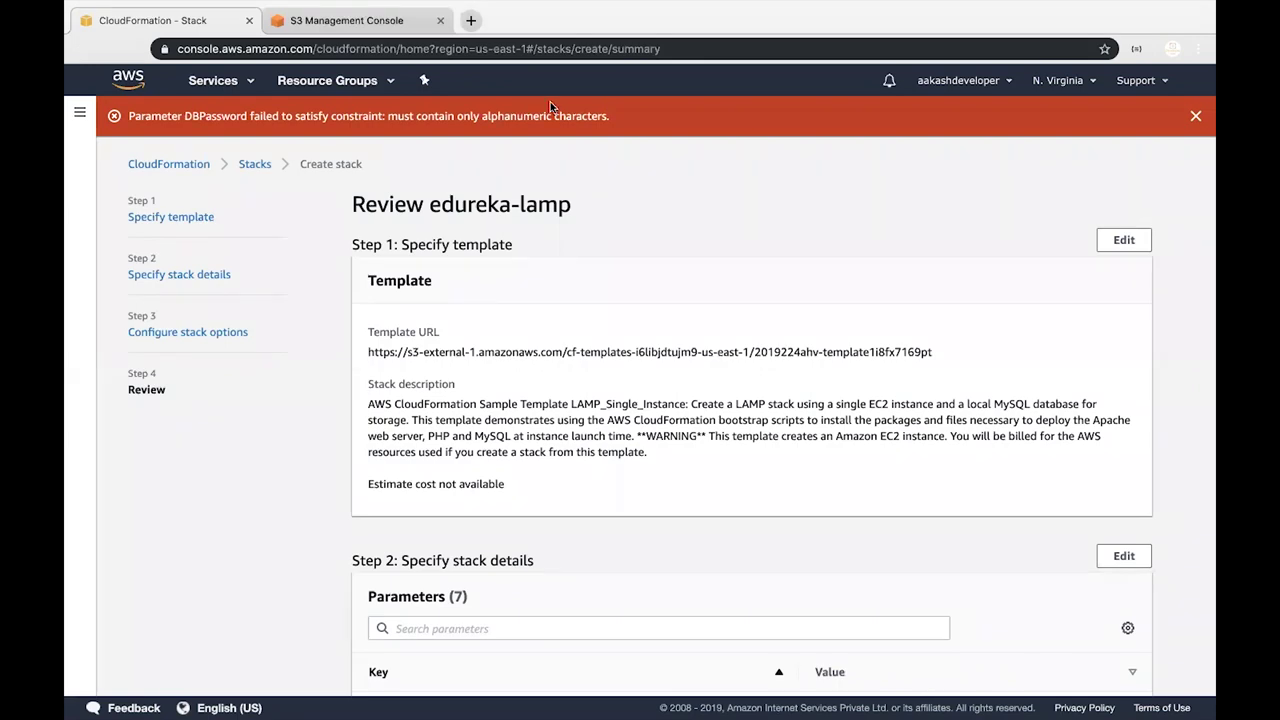
Step: Return to the stack details, fill in the database password, root password and database user, and continue
{"action": "scroll", "coordinate": [651, 390], "scroll_direction": "down", "scroll_amount": 1}
{"action": "scroll", "coordinate": [651, 390], "scroll_direction": "down", "scroll_amount": 3}
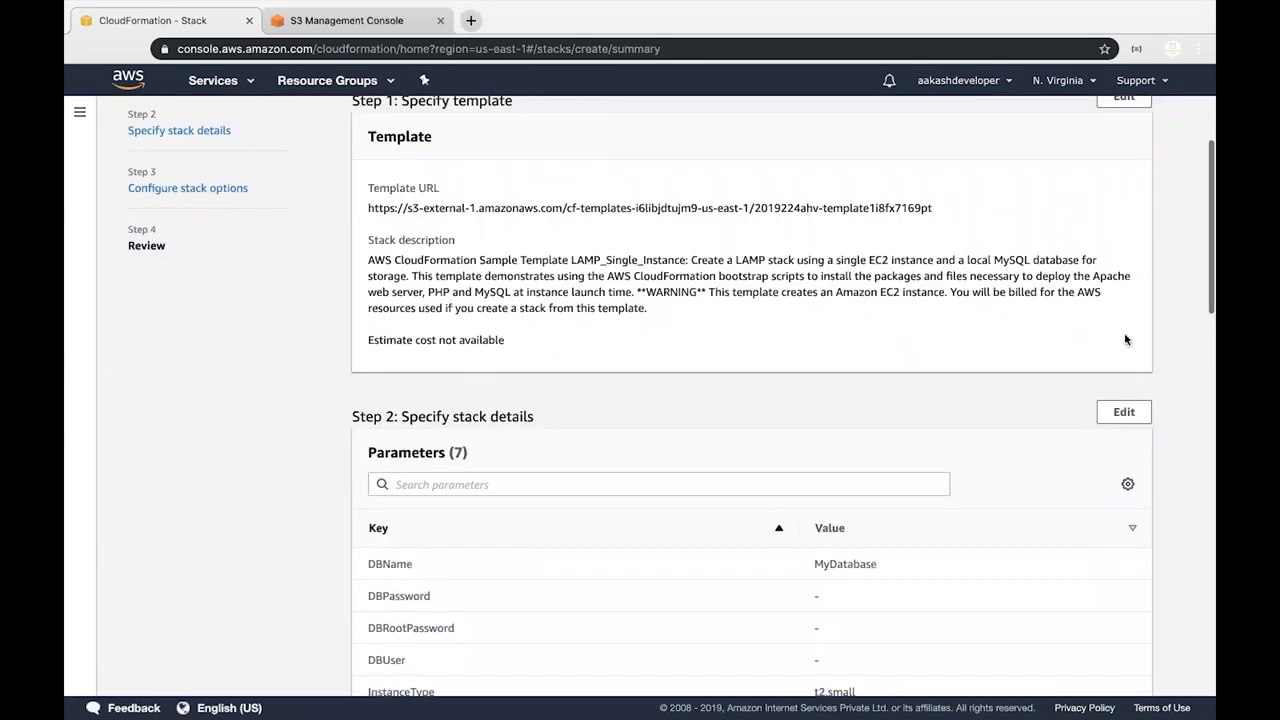
{"action": "scroll", "coordinate": [1125, 340], "scroll_direction": "down", "scroll_amount": 2}
{"action": "left_click", "coordinate": [1125, 320]}
{"action": "scroll", "coordinate": [496, 538], "scroll_direction": "up", "scroll_amount": 3}
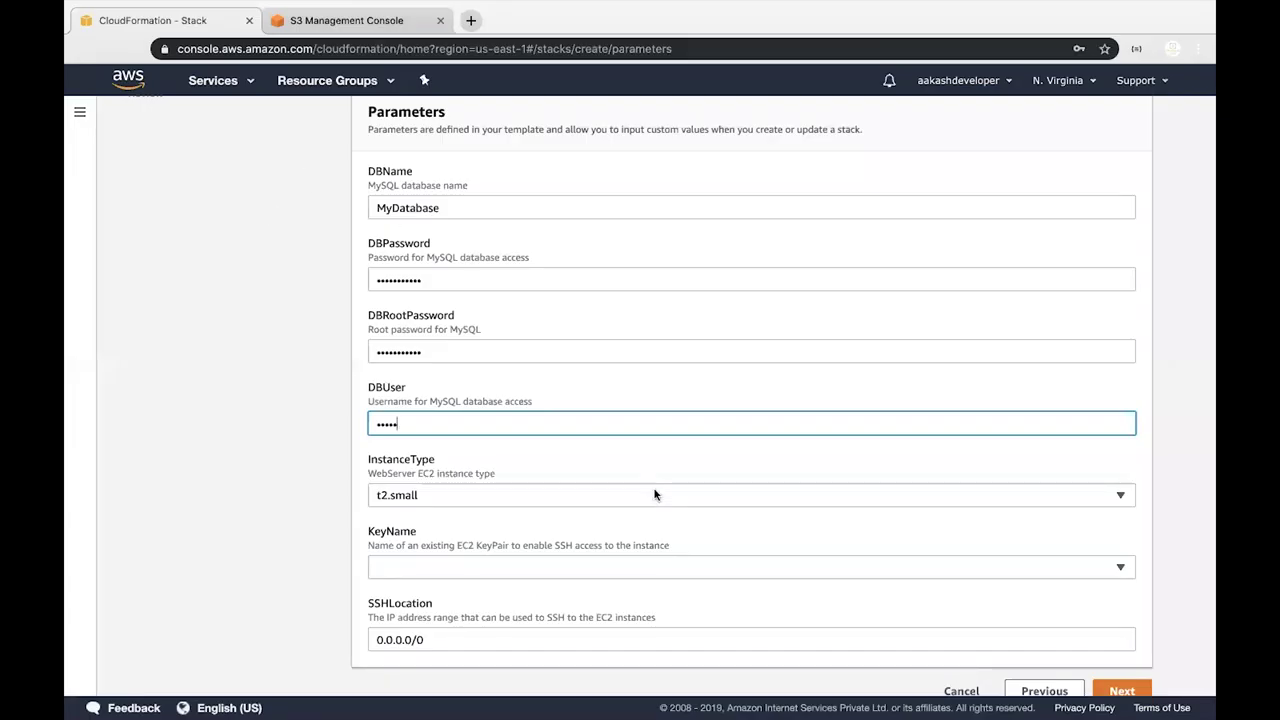
{"action": "left_click", "coordinate": [1127, 692]}
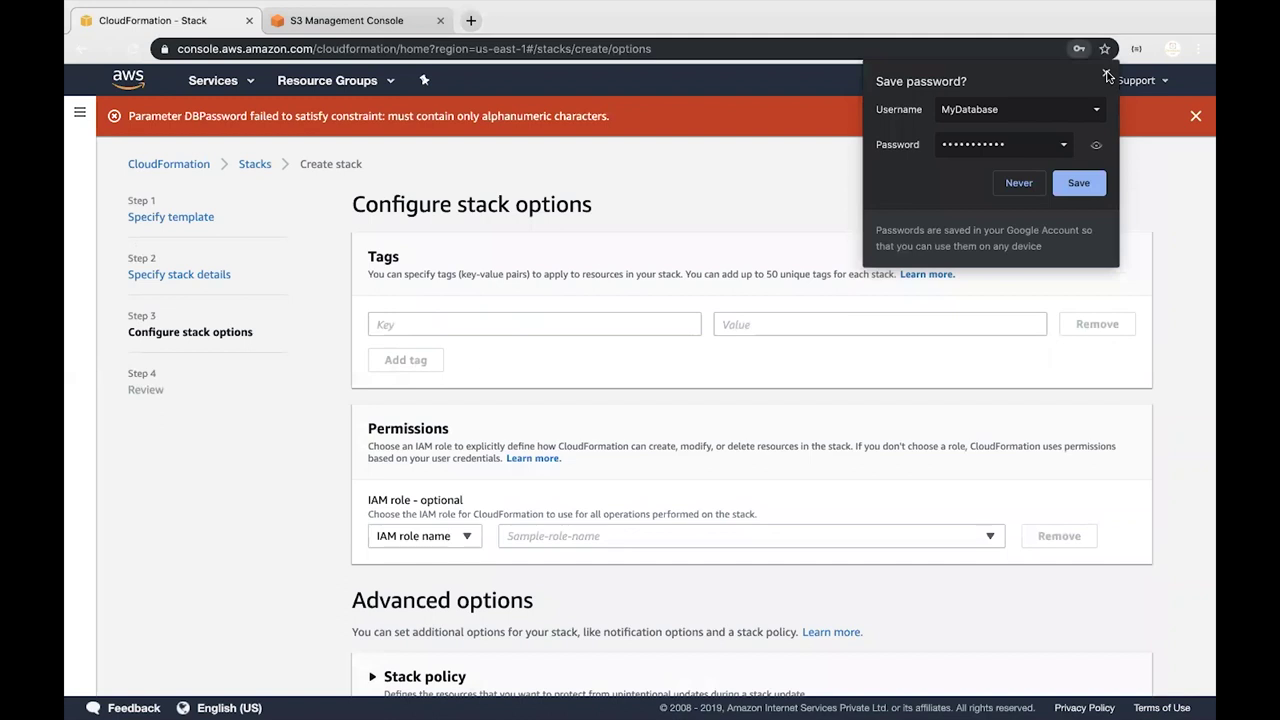
Step: Re-enter the database passwords, select the july_aws_batch key pair and create the stack as edurekalamp
{"action": "left_click", "coordinate": [912, 327]}
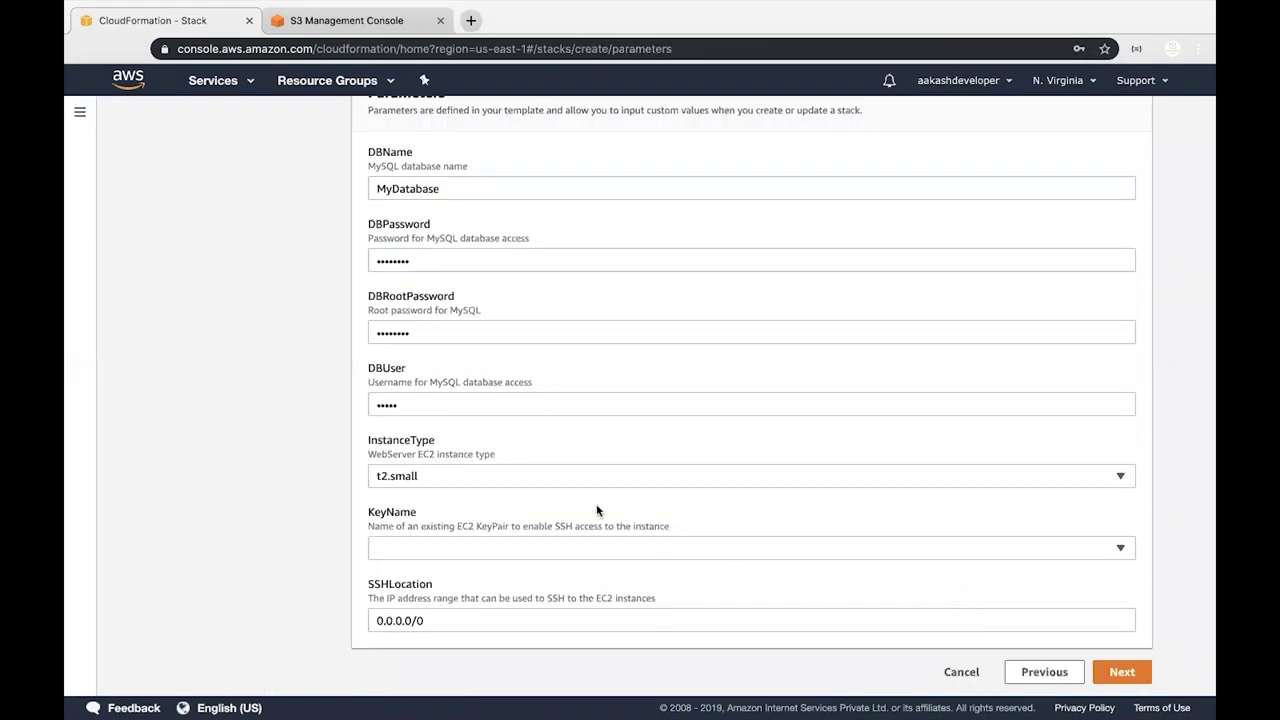
{"action": "left_click", "coordinate": [431, 548]}
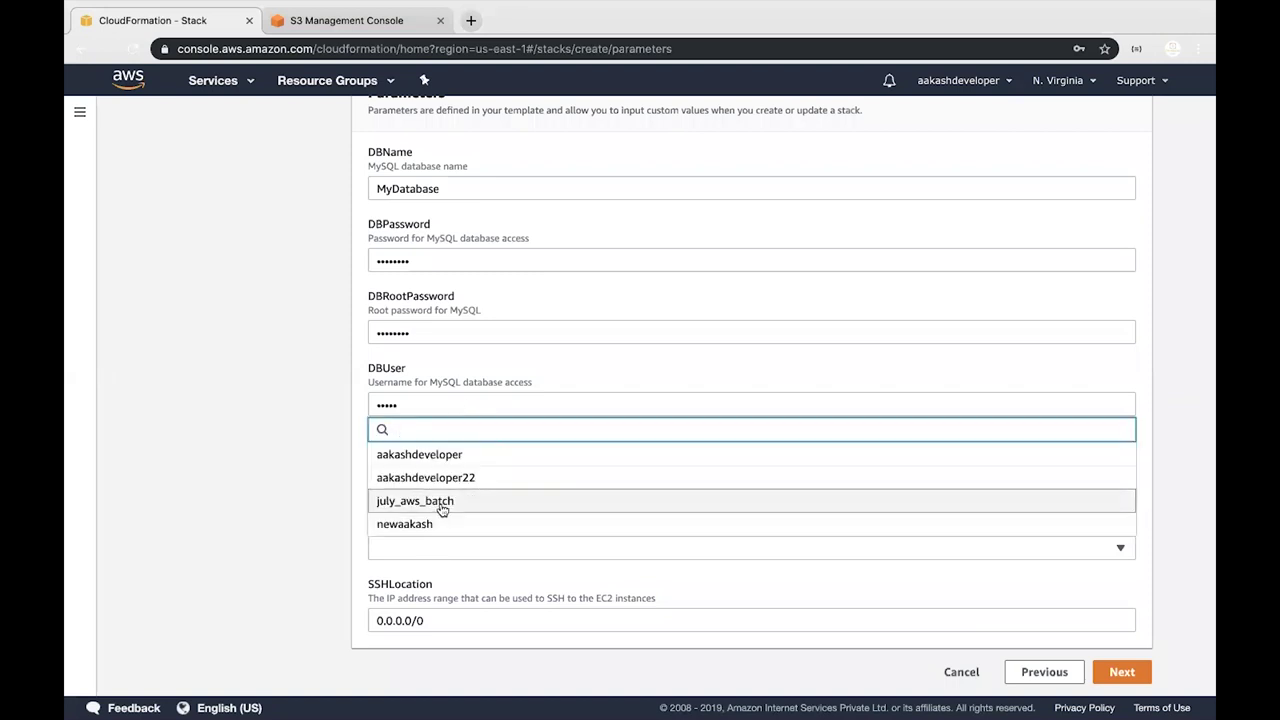
{"action": "left_click", "coordinate": [442, 509]}
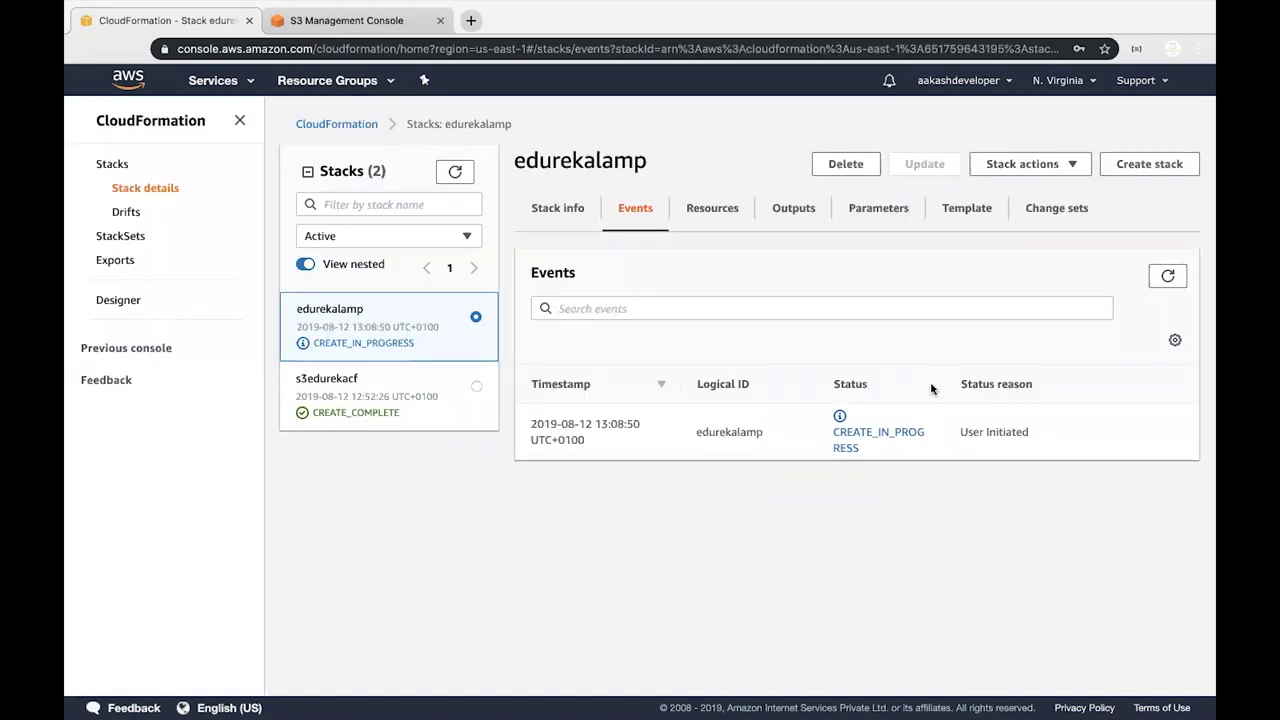
Step: Refresh the edurekalamp stack's events and open the running instances list in the EC2 console
{"action": "left_click", "coordinate": [1177, 283]}
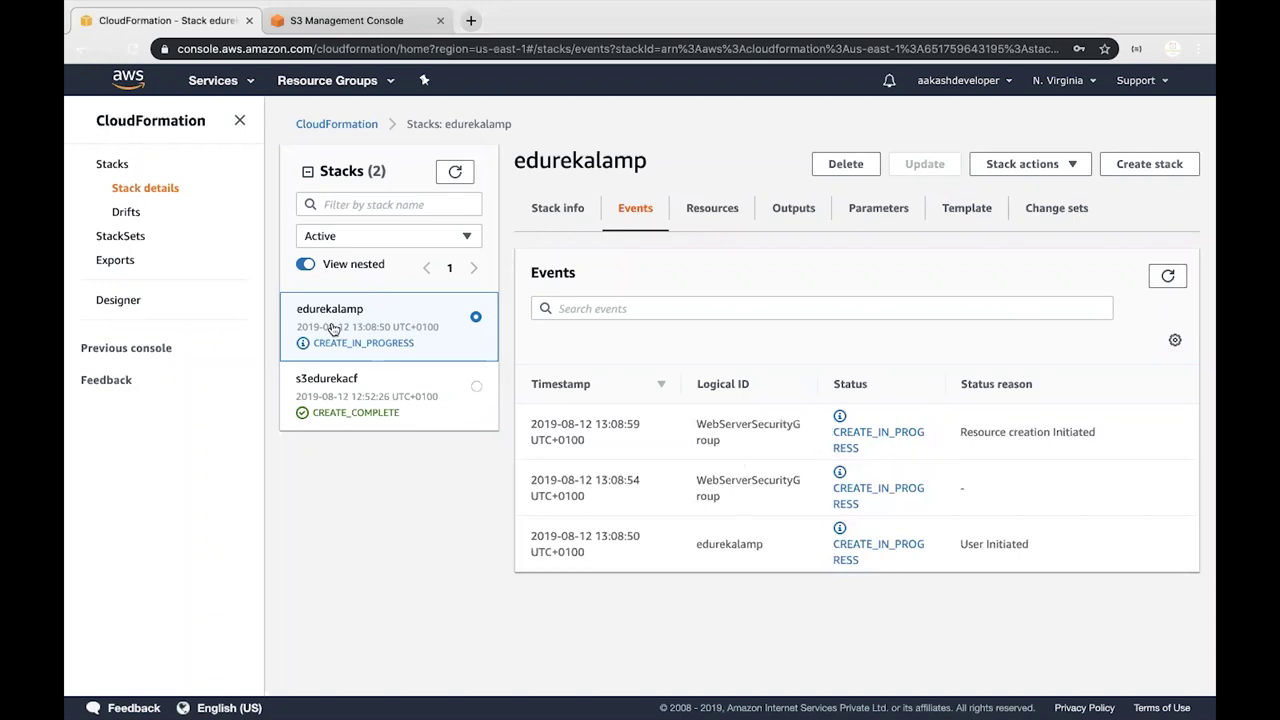
{"action": "key", "text": "ctrl+Tab"}
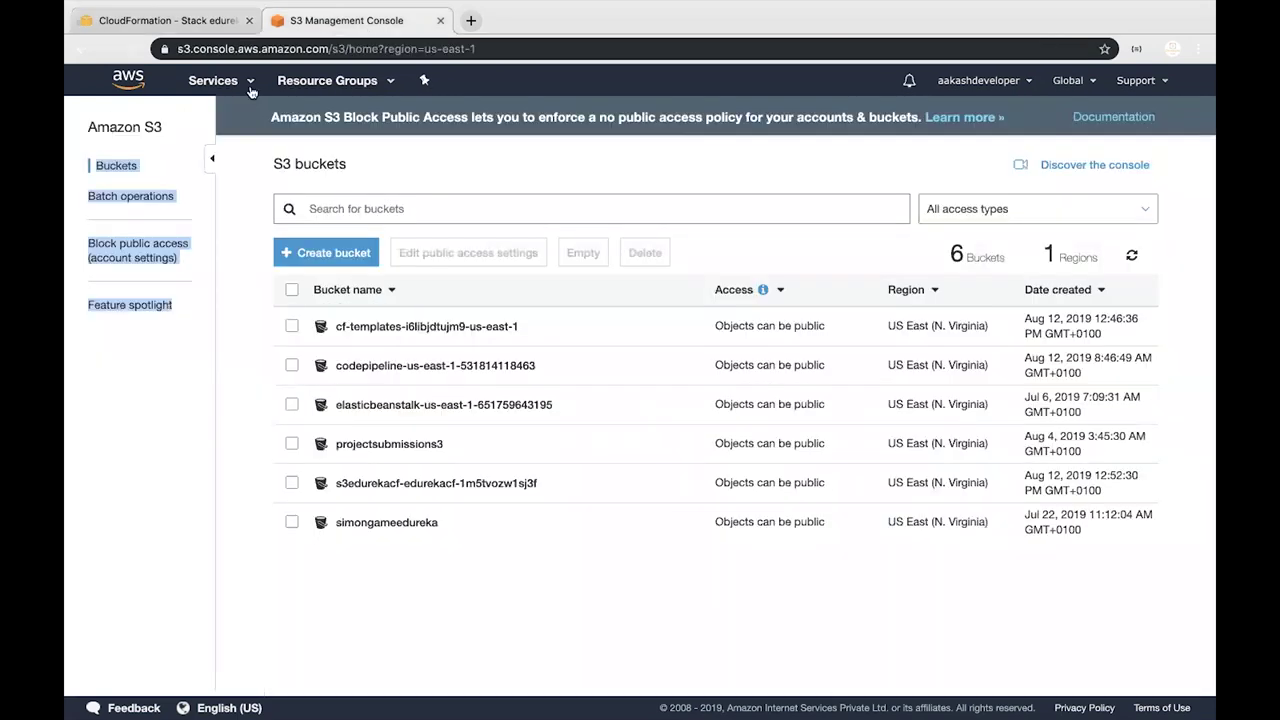
{"action": "left_click", "coordinate": [252, 90]}
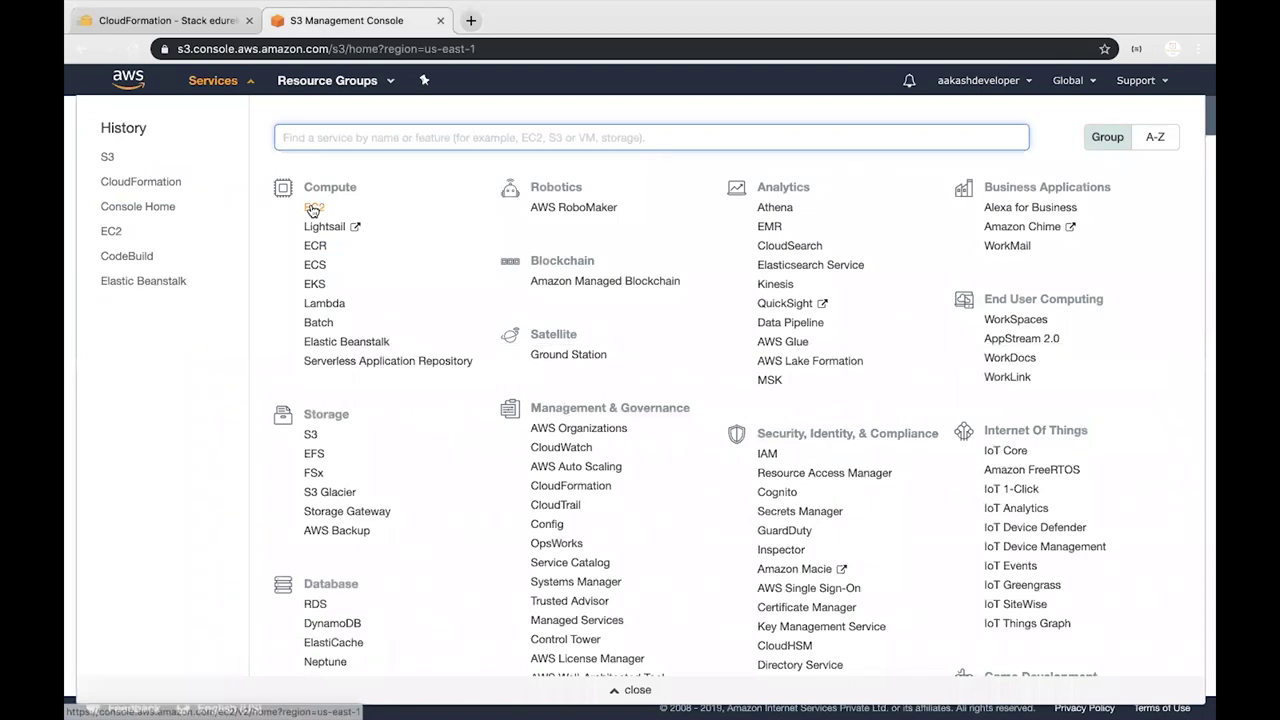
{"action": "left_click", "coordinate": [313, 207]}
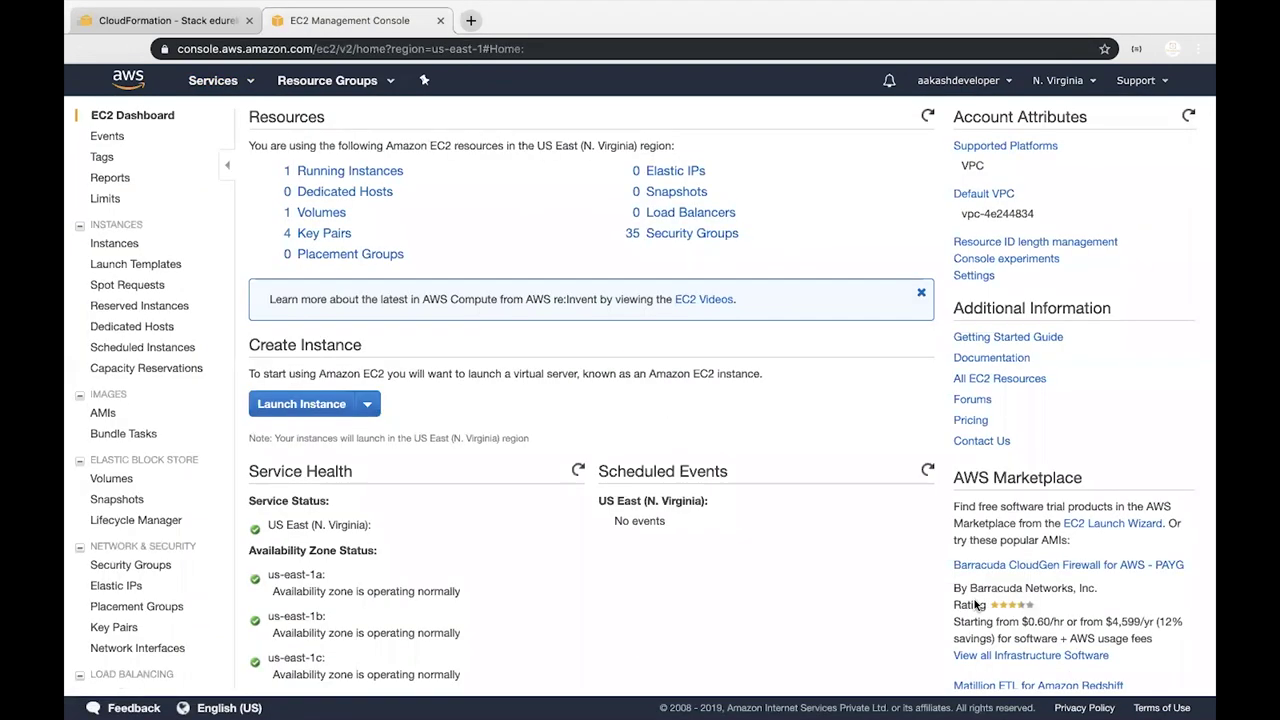
{"action": "left_click", "coordinate": [331, 171]}
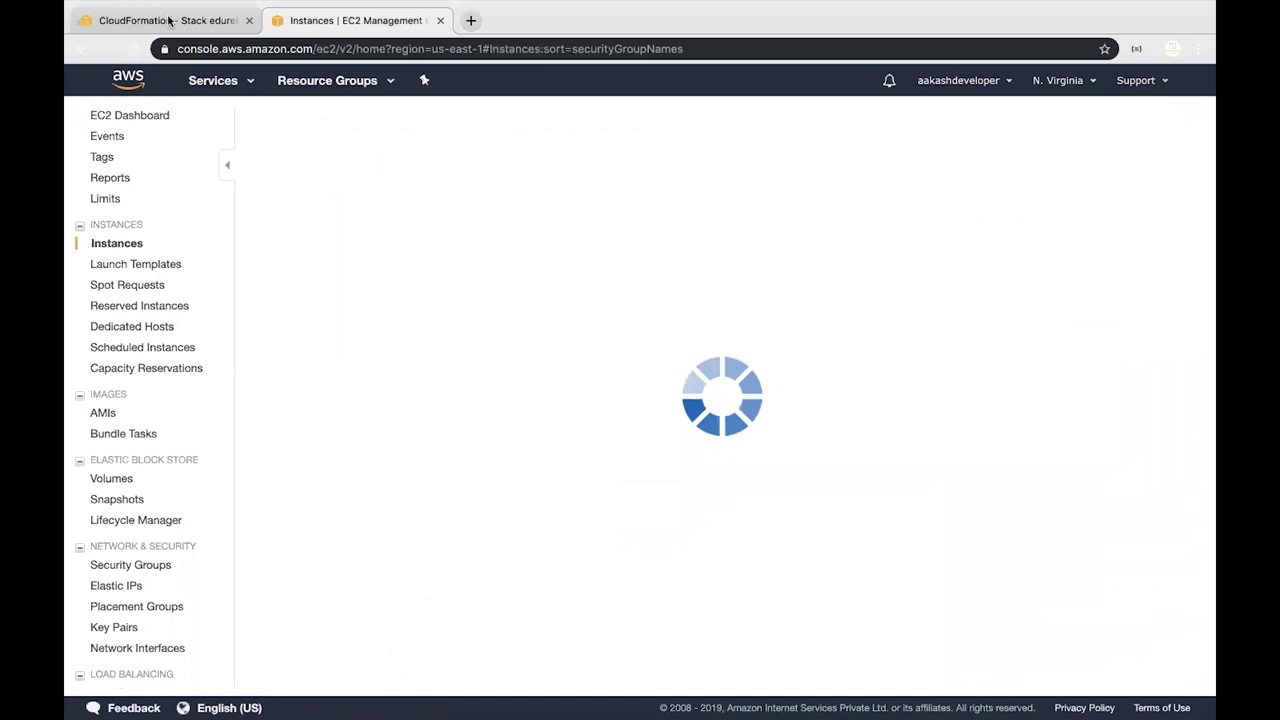
Step: Check the edurekalamp stack's creation events in CloudFormation and refresh the instance list in EC2
{"action": "left_click", "coordinate": [170, 20]}
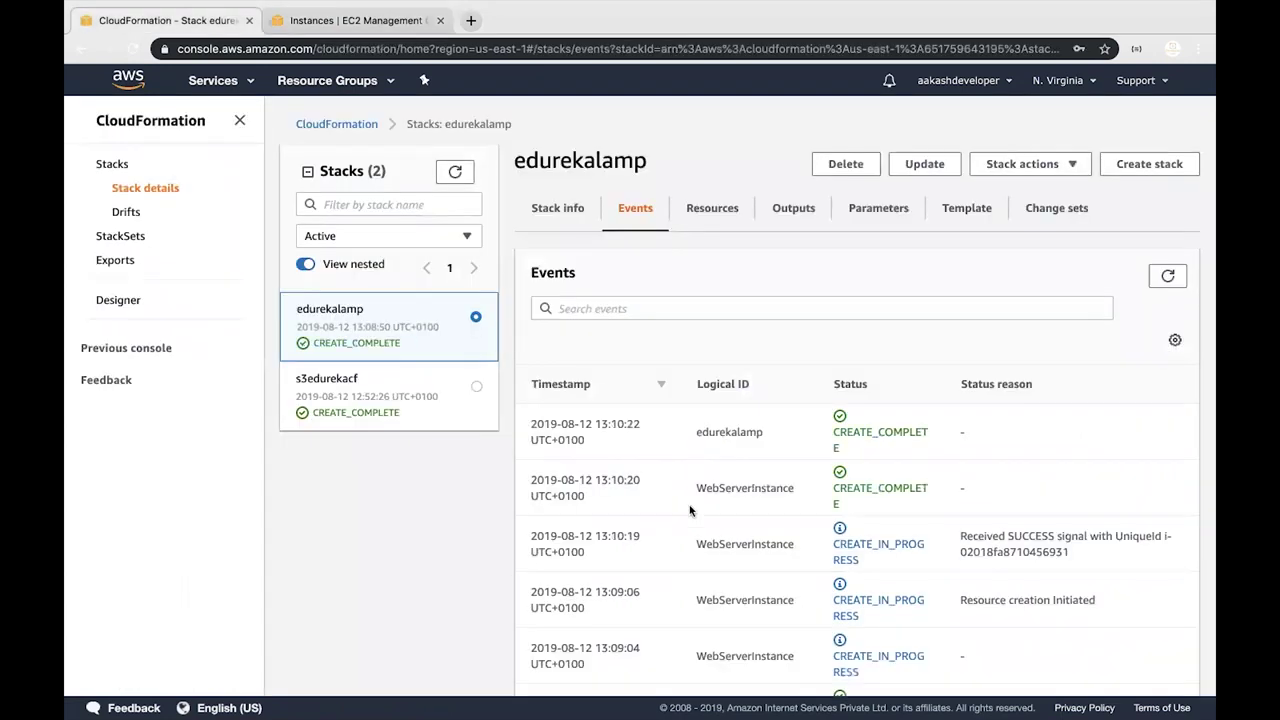
{"action": "left_click", "coordinate": [340, 20]}
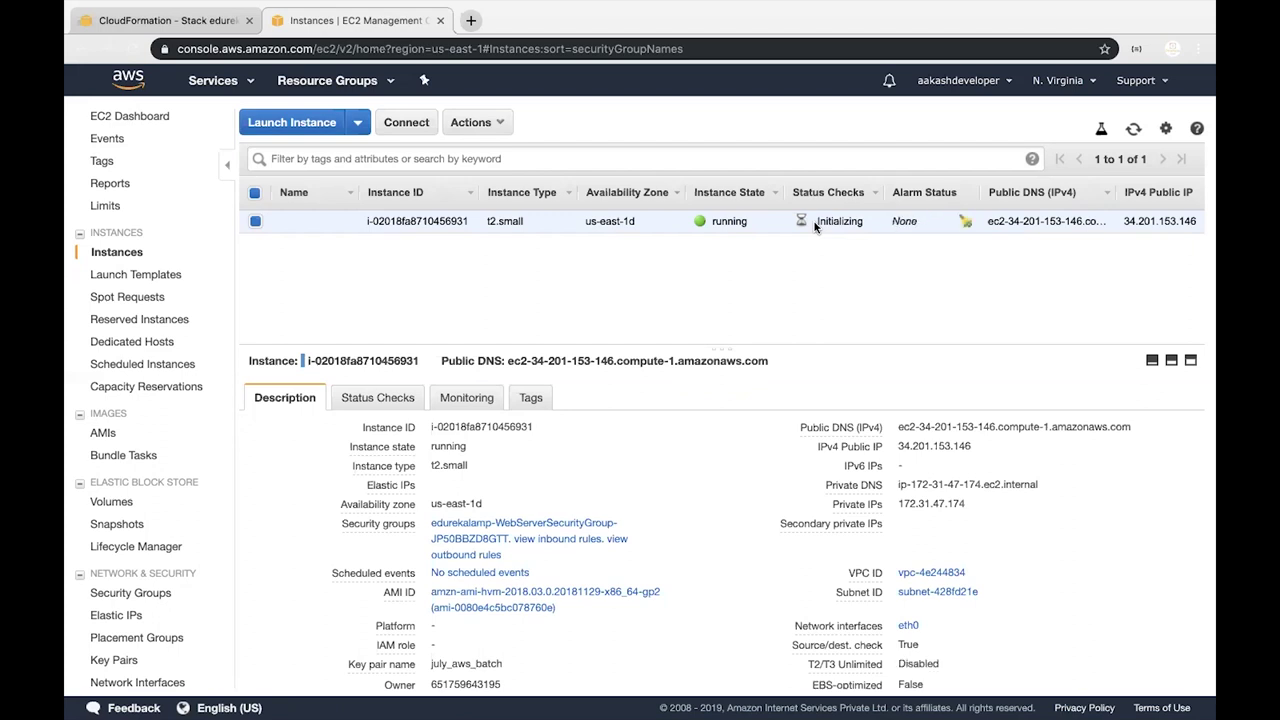
{"action": "left_click", "coordinate": [1132, 131]}
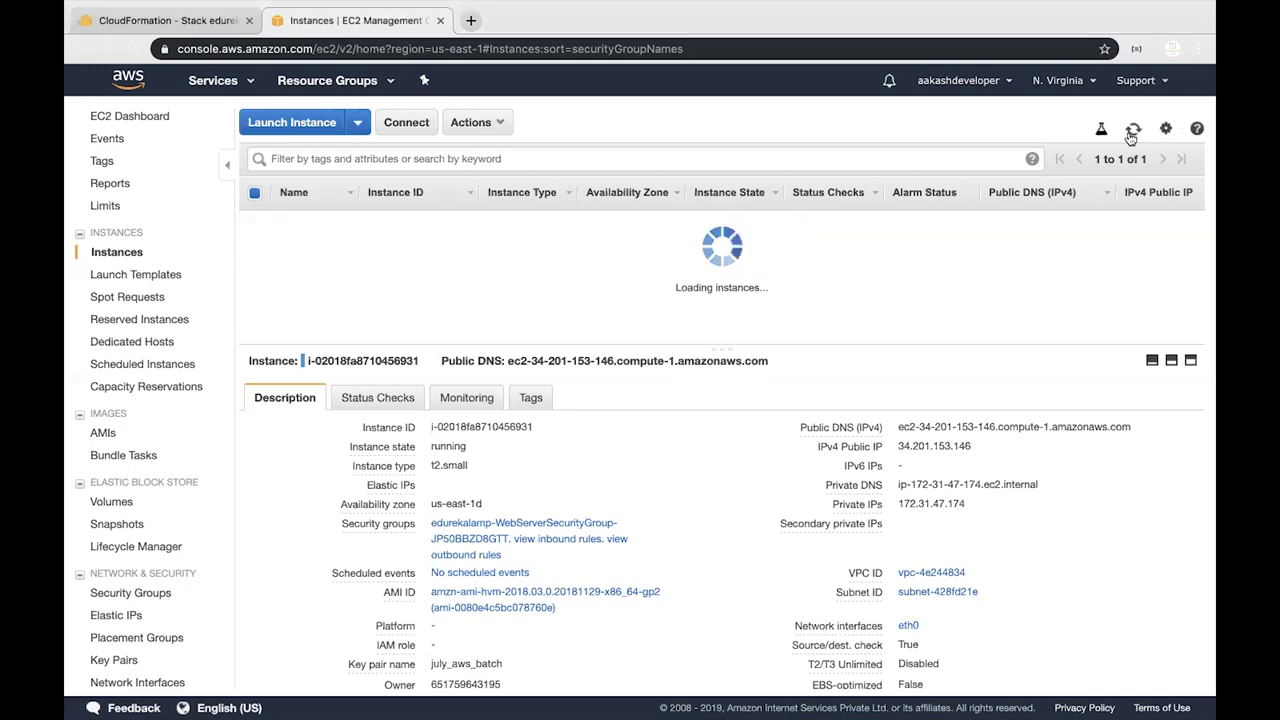
Step: Copy the example SSH command from the t2.small instance's connection instructions
{"action": "left_click", "coordinate": [419, 135]}
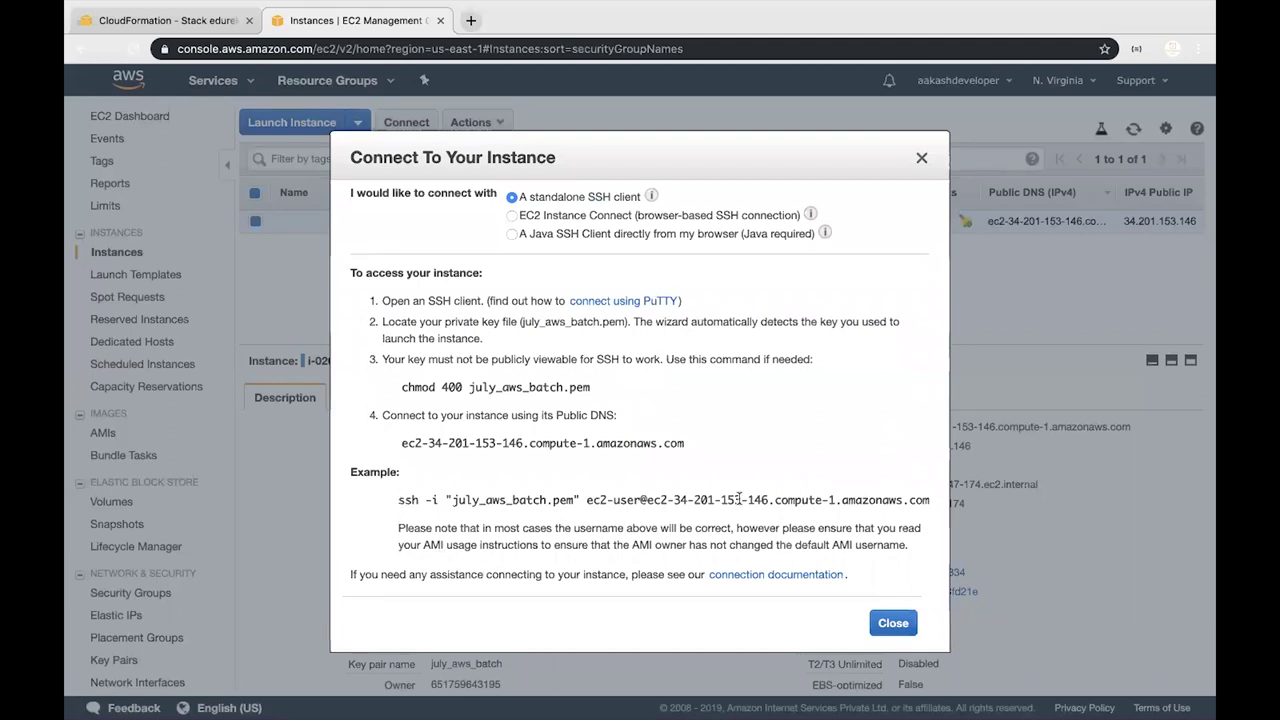
{"action": "left_click_drag", "start_coordinate": [398, 499], "coordinate": [926, 492]}
{"action": "key", "text": "super+c"}
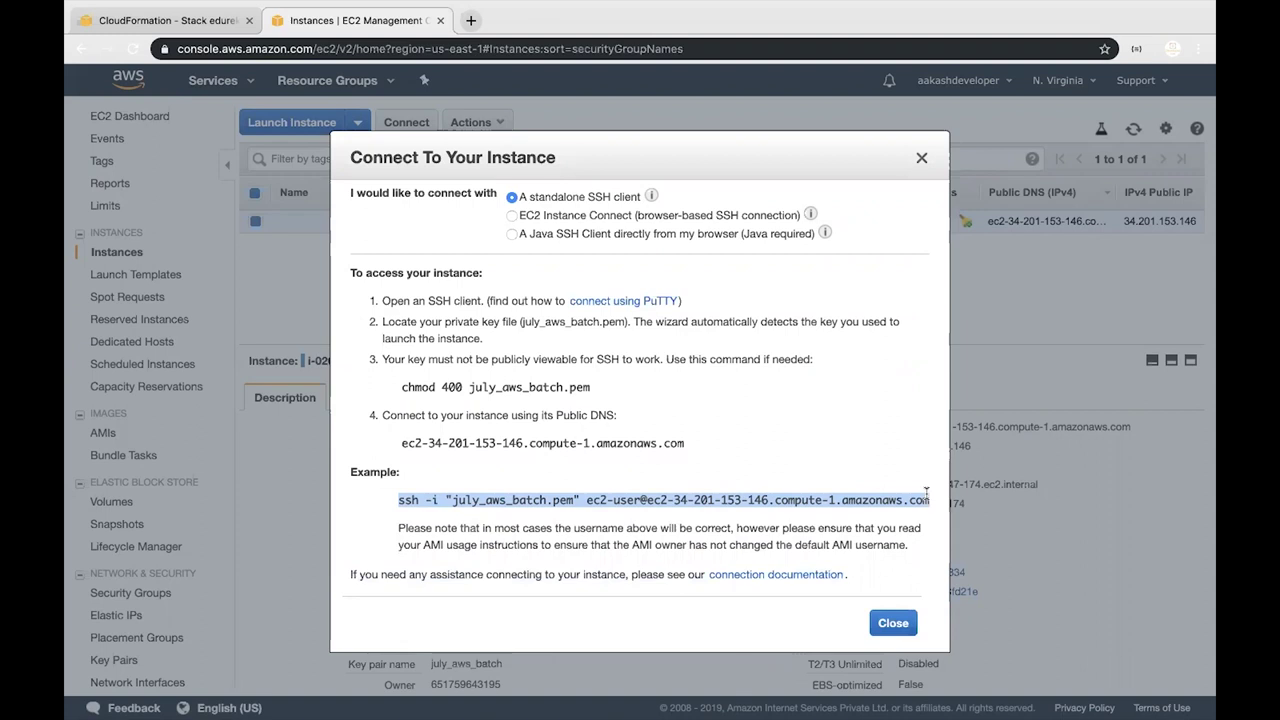
Step: Switch to Terminal and change the working directory to Downloads
{"action": "left_click", "coordinate": [545, 700]}
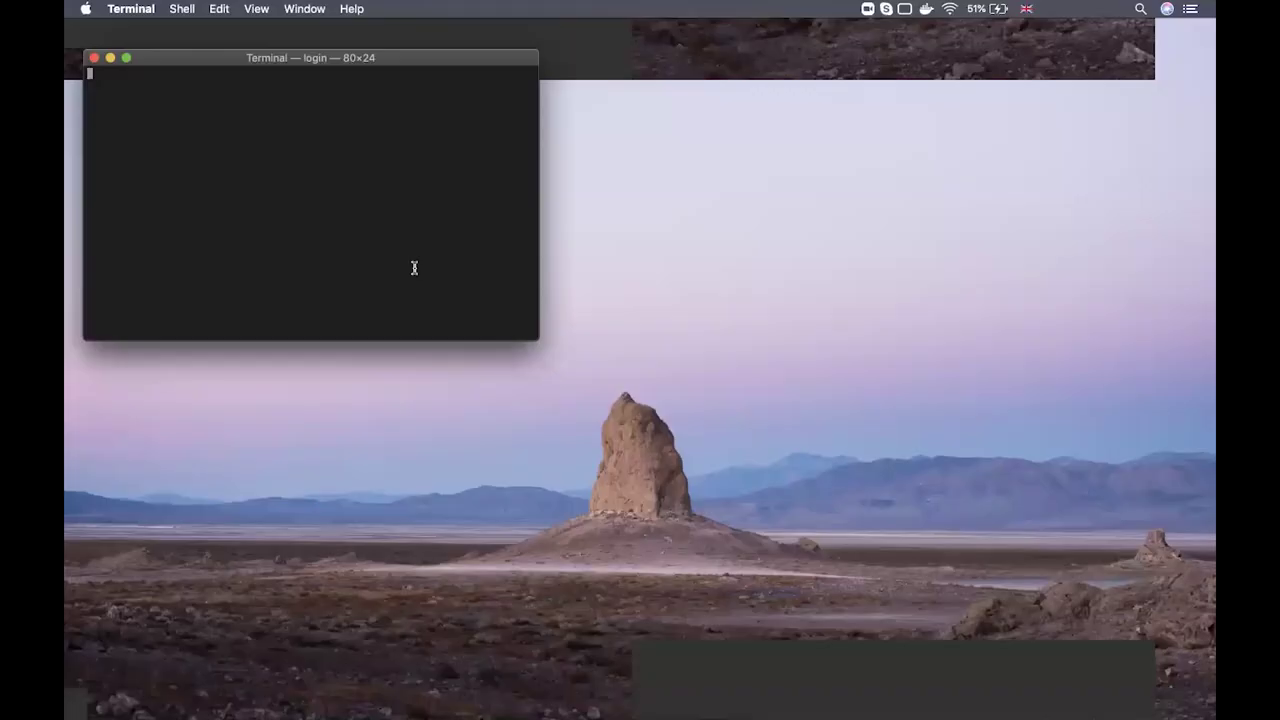
{"action": "type", "text": "cd"}
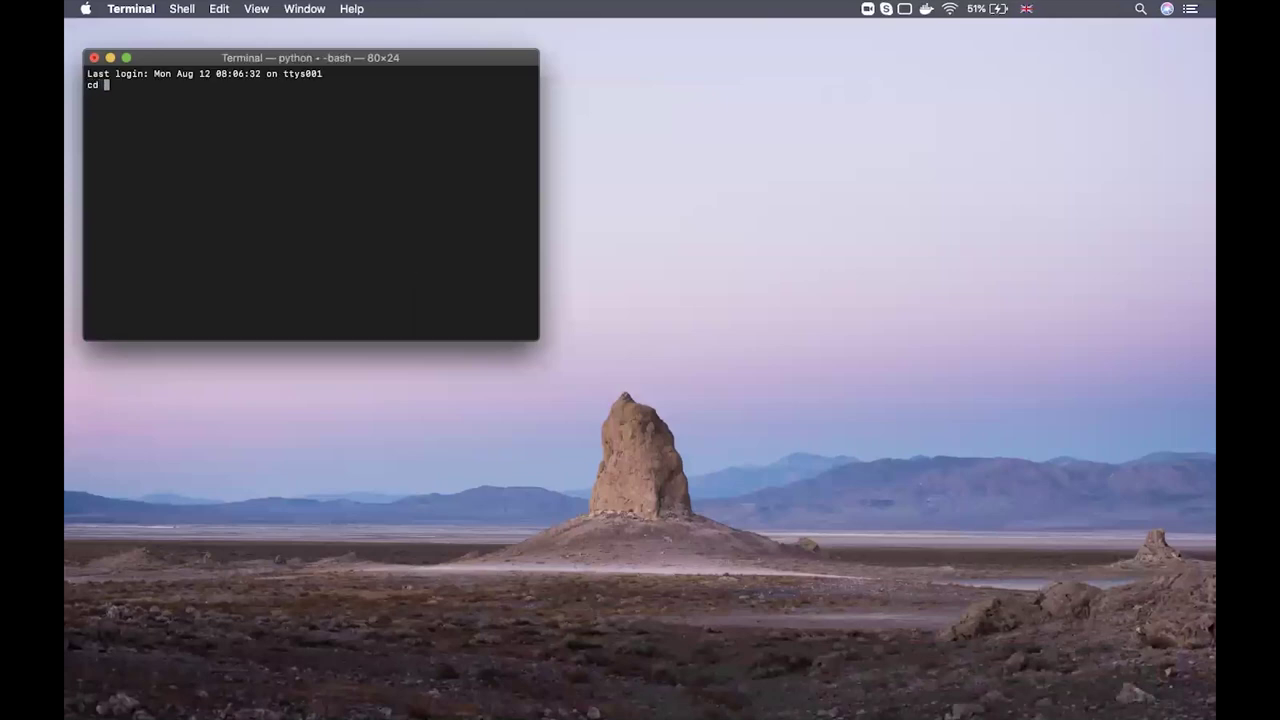
{"action": "key", "text": "BackSpace"}
{"action": "key", "text": "BackSpace"}
{"action": "key", "text": "BackSpace"}
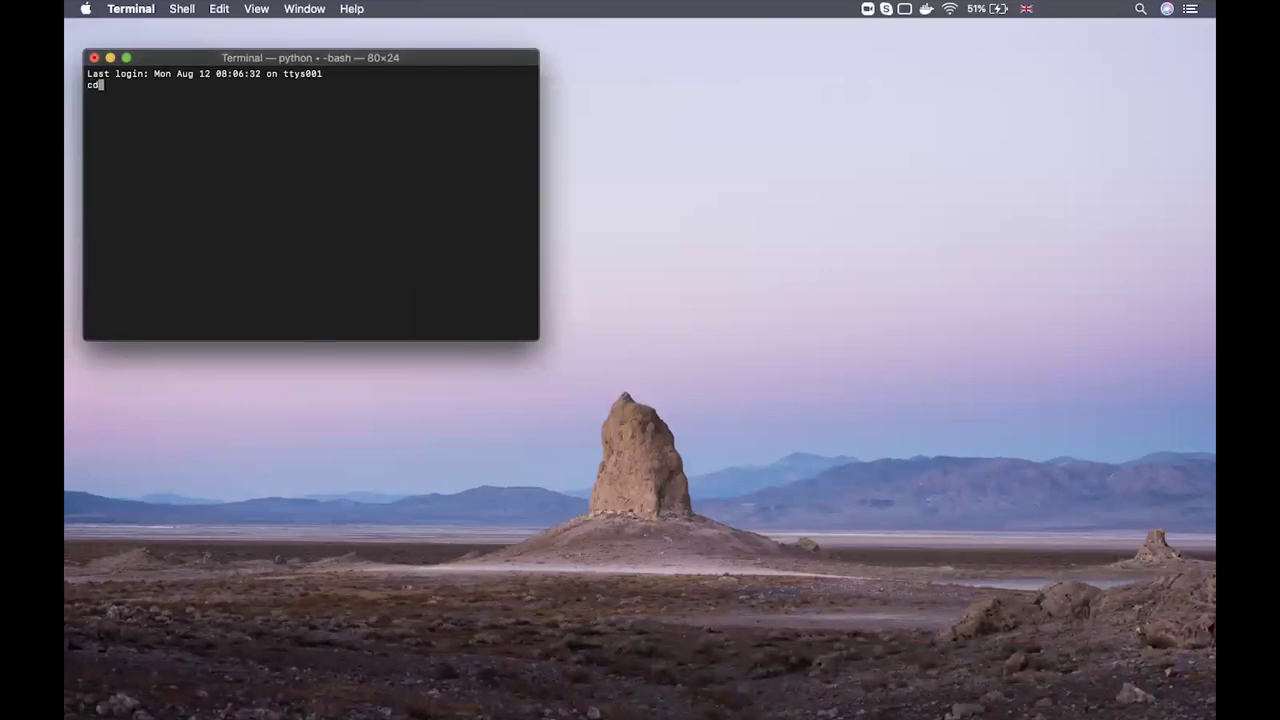
{"action": "type", "text": "cd D"}
{"action": "key", "text": "Tab"}
{"action": "key", "text": "Return"}
Step: Connect to the EC2 instance with the copied SSH command and accept the host's authenticity with yes
{"action": "key", "text": "super+v"}
{"action": "key", "text": "Return"}
{"action": "type", "text": "yes"}
{"action": "key", "text": "Return"}
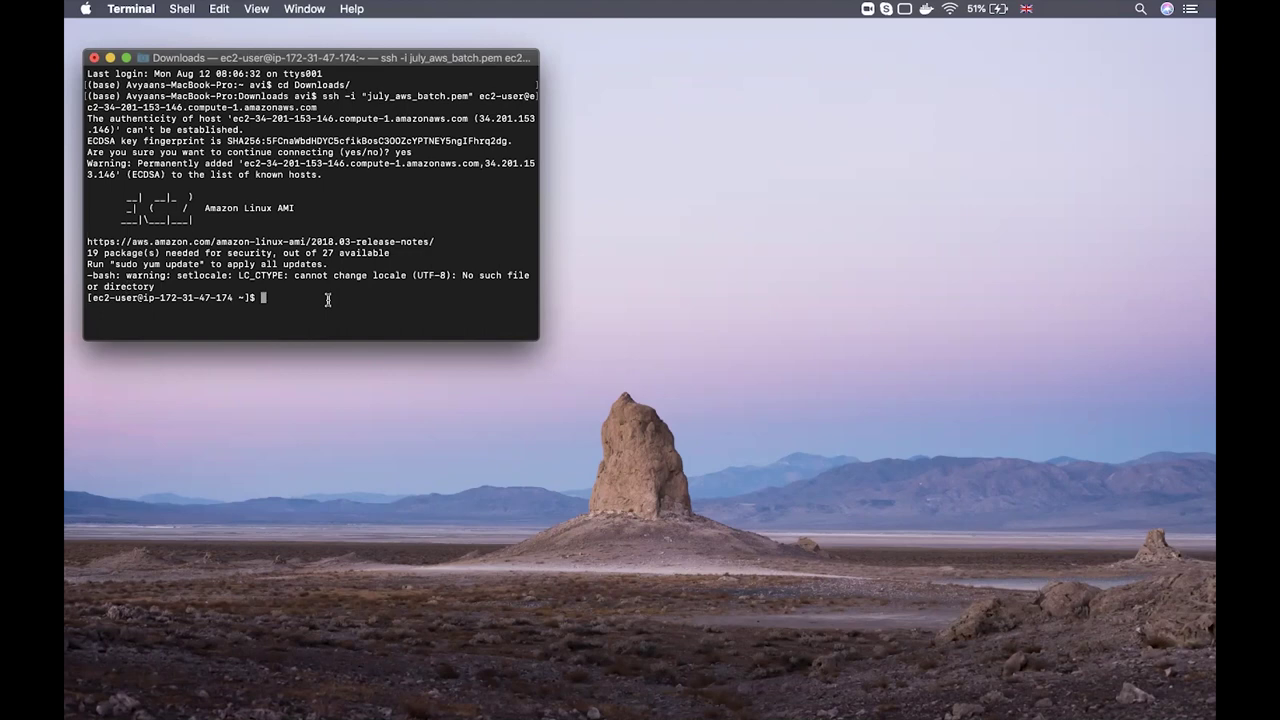
Step: Start the mysql client on the instance and try the statement show database
{"action": "type", "text": "mysql"}
{"action": "key", "text": "Return"}
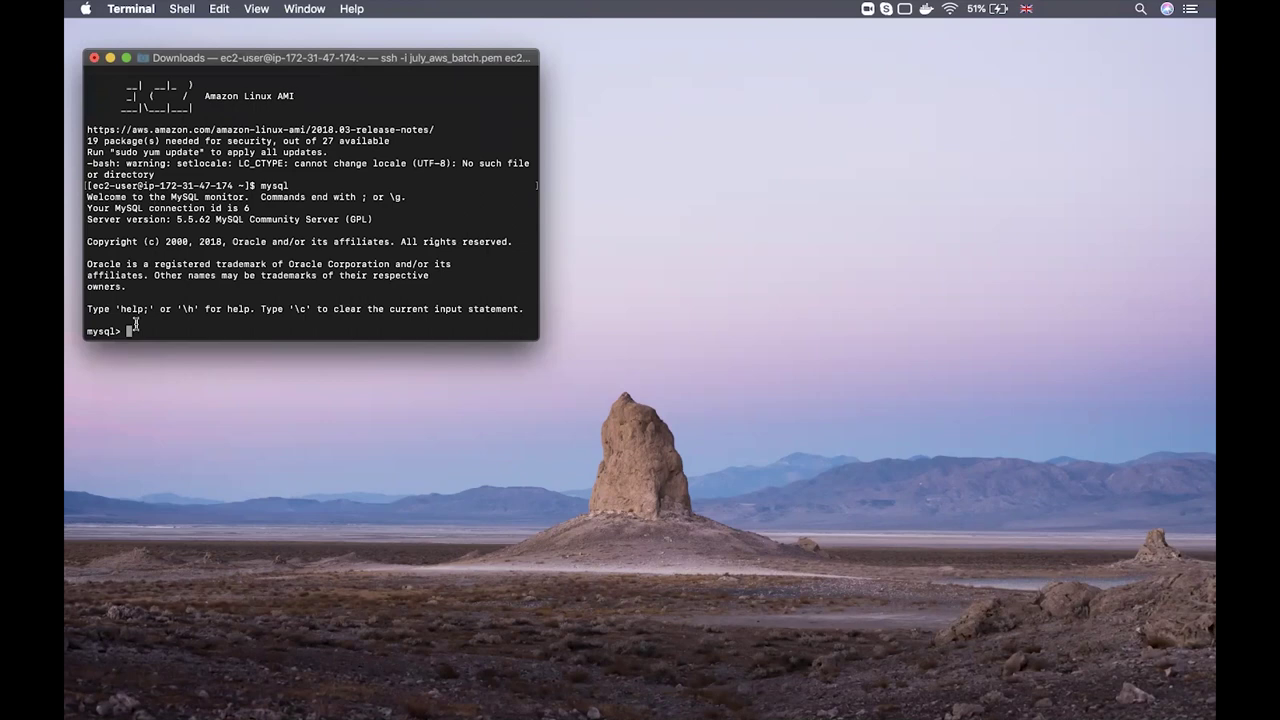
{"action": "type", "text": "show database"}
{"action": "key", "text": "Return"}
{"action": "key", "text": "Return"}
{"action": "key", "text": "Return"}
{"action": "key", "text": "Return"}
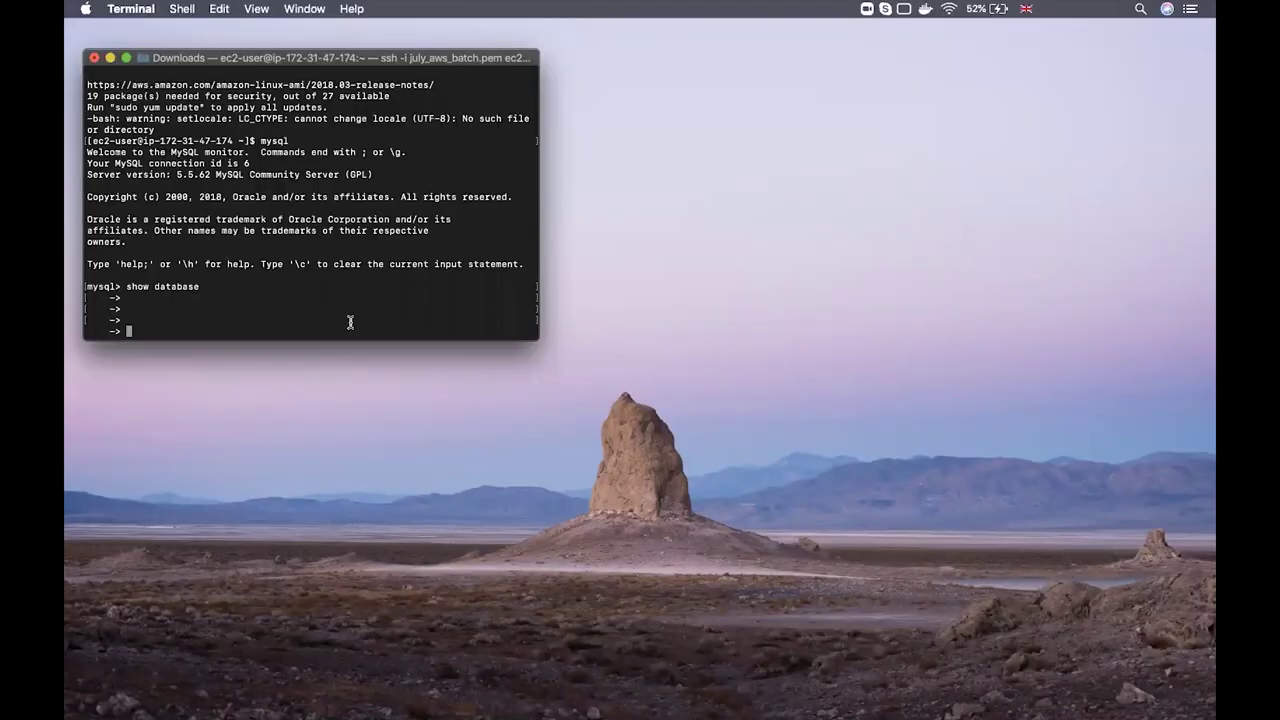
Step: Look back through the terminal output and return to the edurekalamp stack's events in CloudFormation
{"action": "scroll", "coordinate": [350, 322], "scroll_direction": "up", "scroll_amount": 5}
{"action": "scroll", "coordinate": [350, 322], "scroll_direction": "down", "scroll_amount": 5}
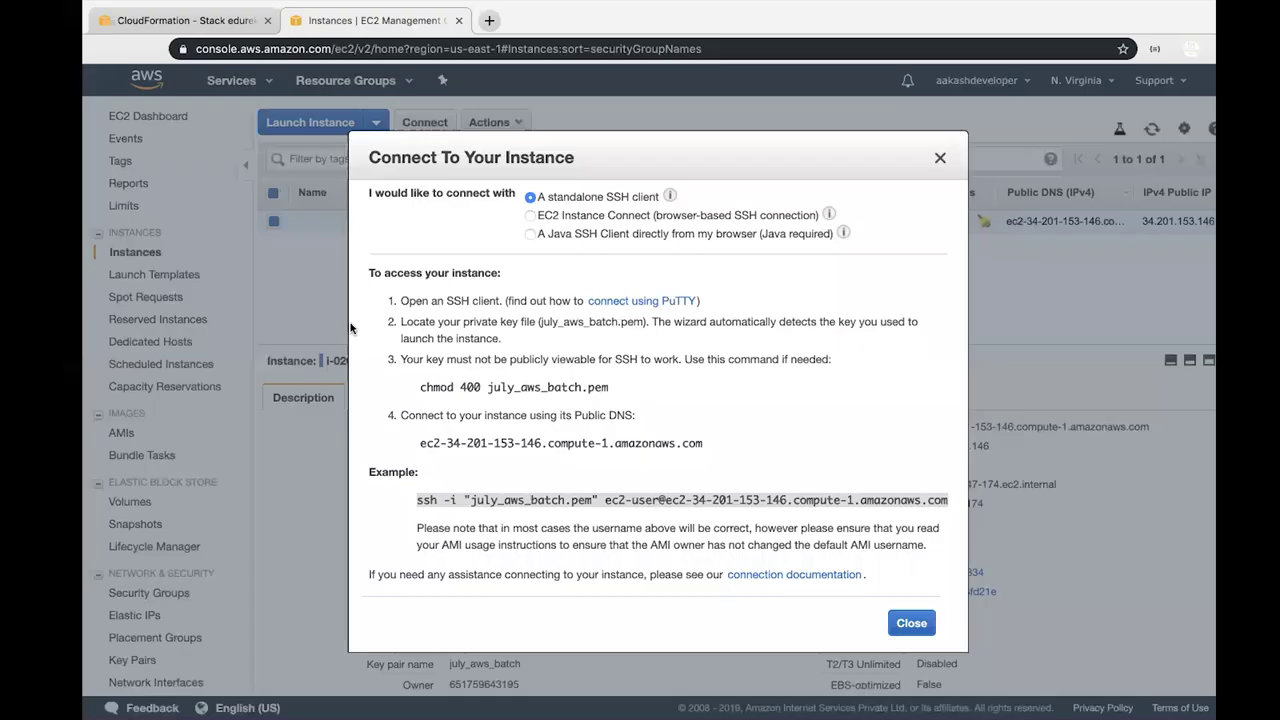
{"action": "left_click", "coordinate": [163, 22]}
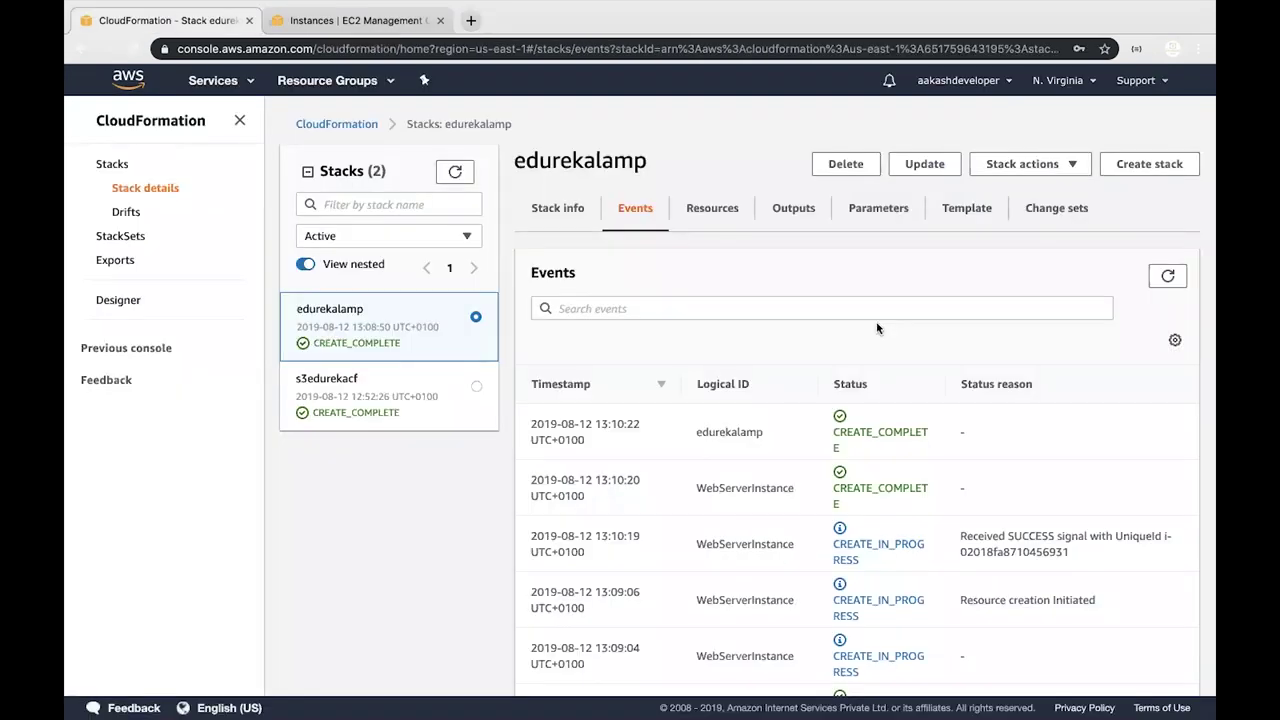